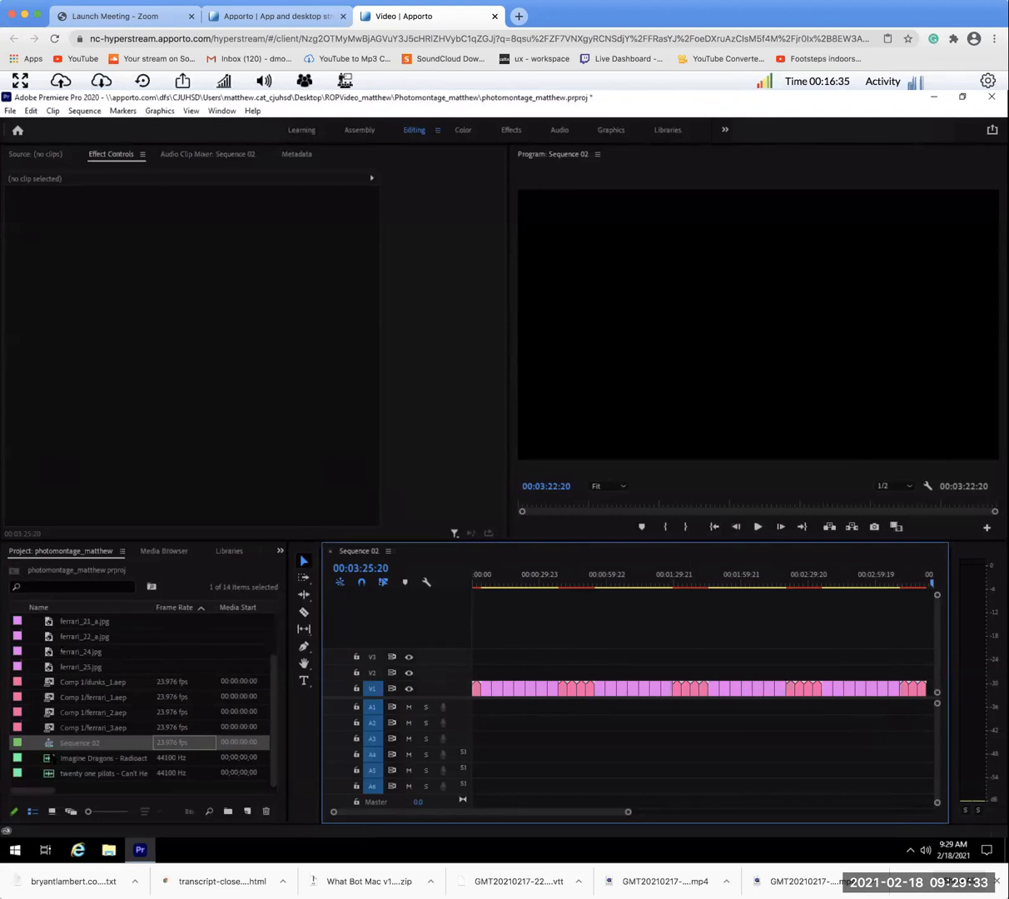
- Place the twenty one pilots song on audio track A1 at the start of the sequence
left_click(51, 757)
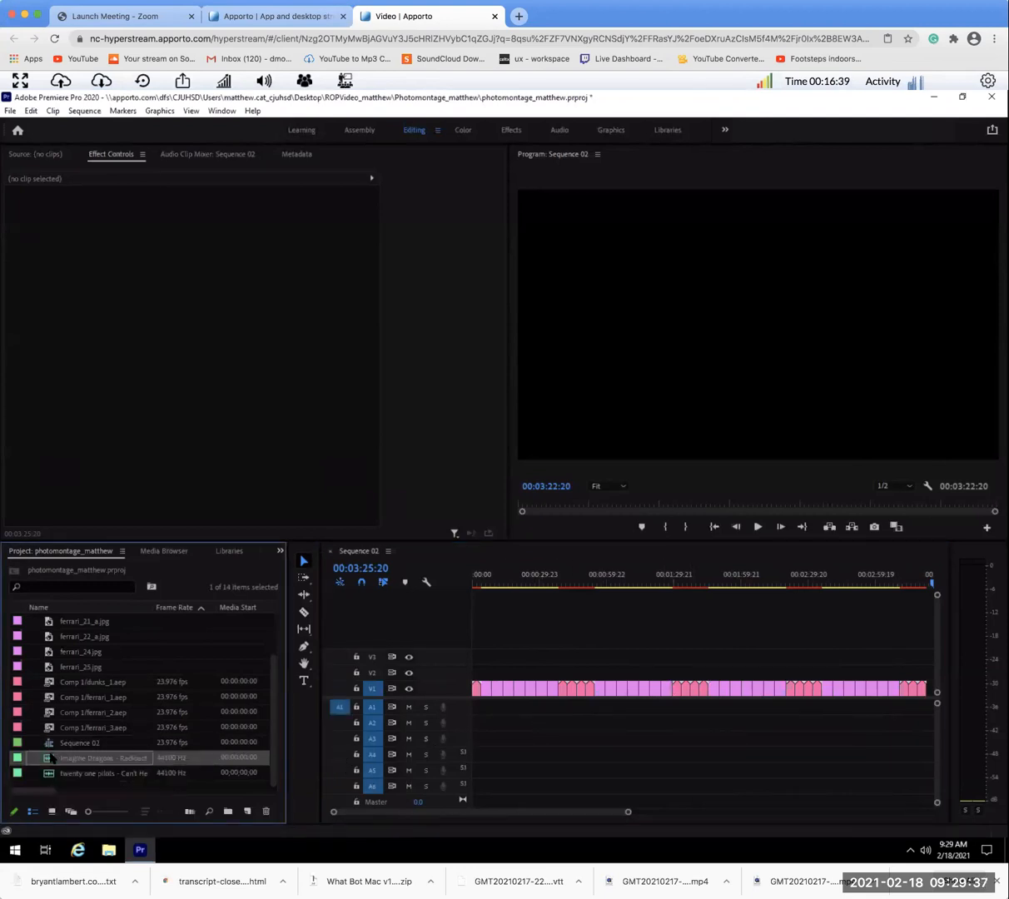
left_click(48, 772)
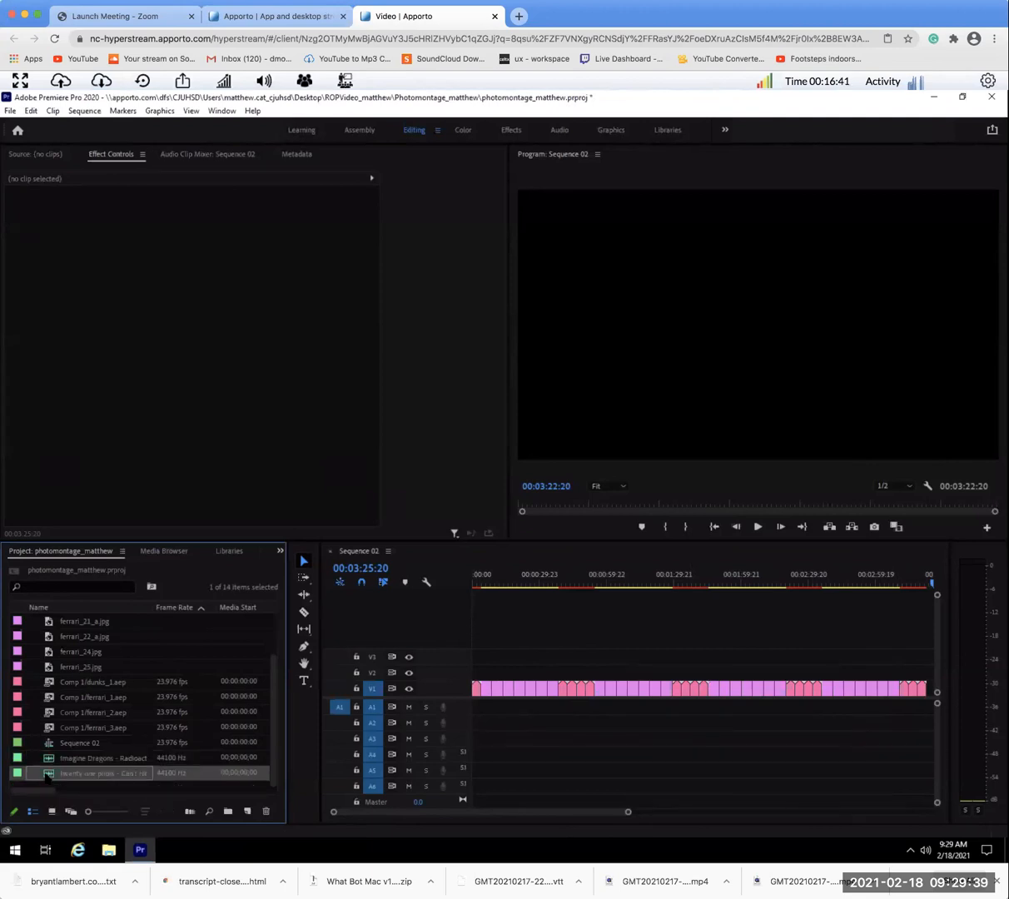
left_click_drag(270, 693, 474, 710)
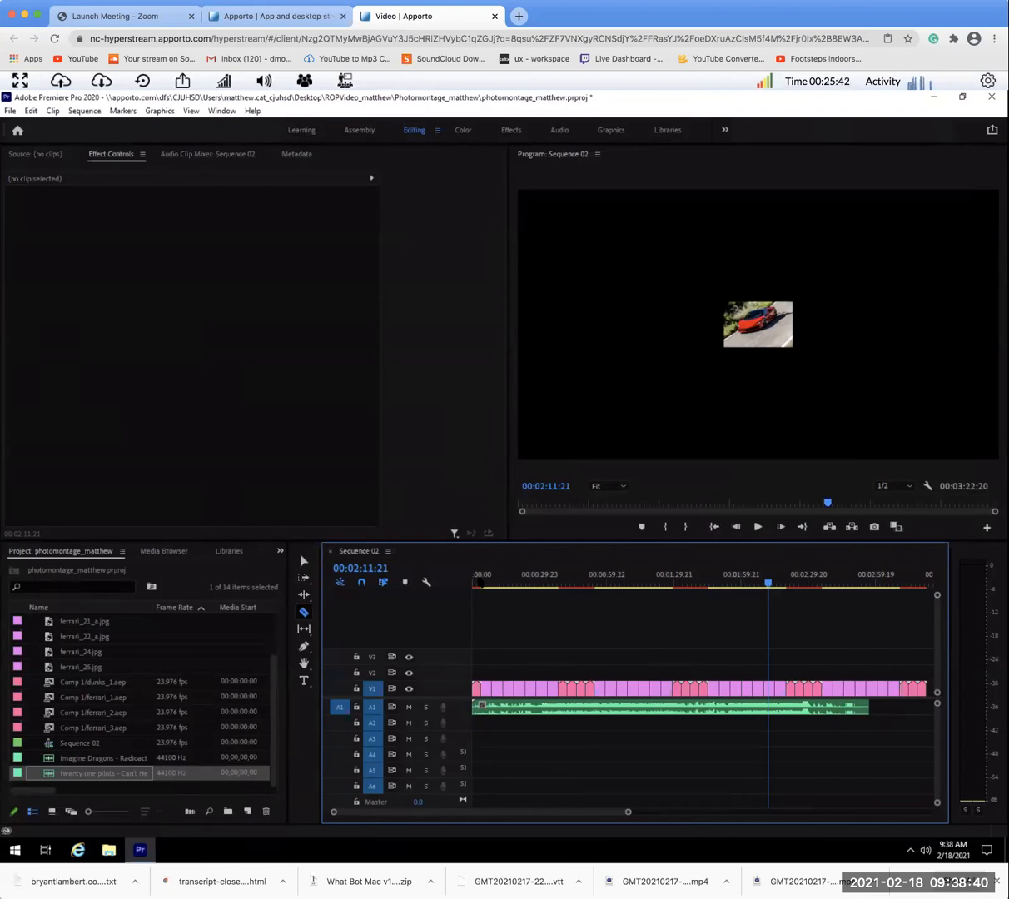
- Play the opening seconds of the sequence to check the song against the photos
key("Home")
key("space")
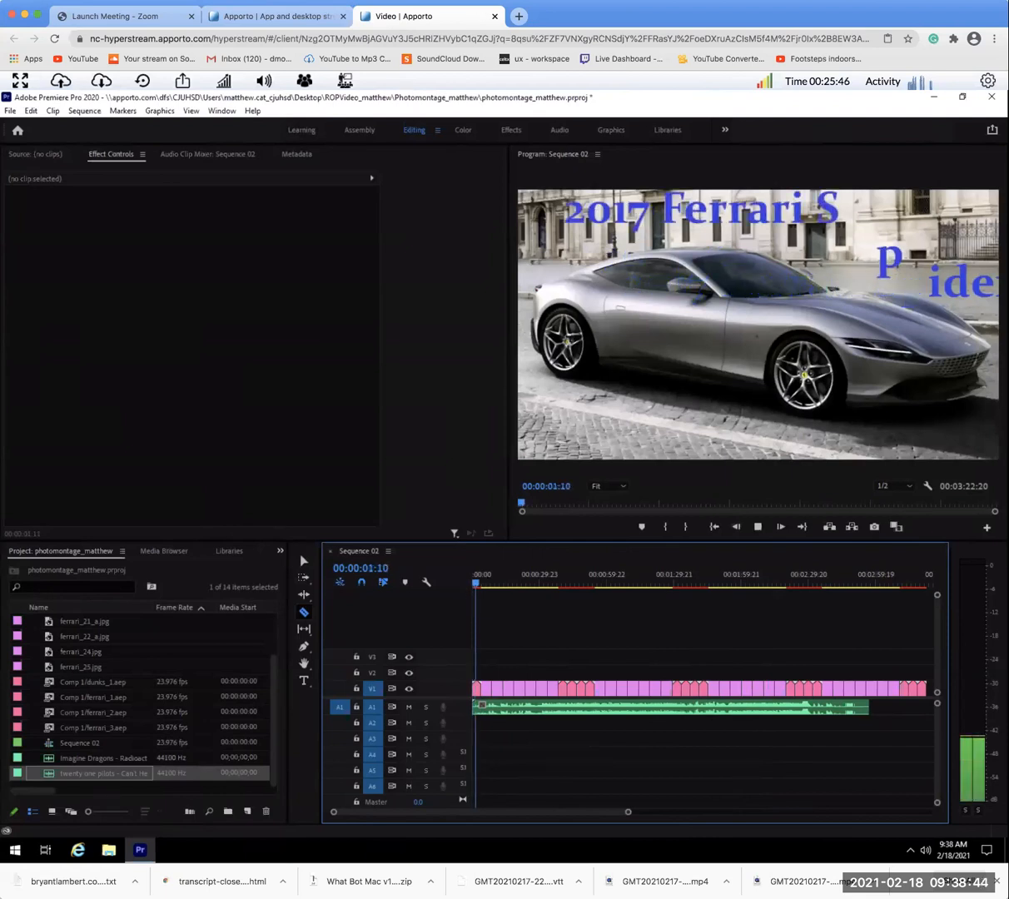
key("space")
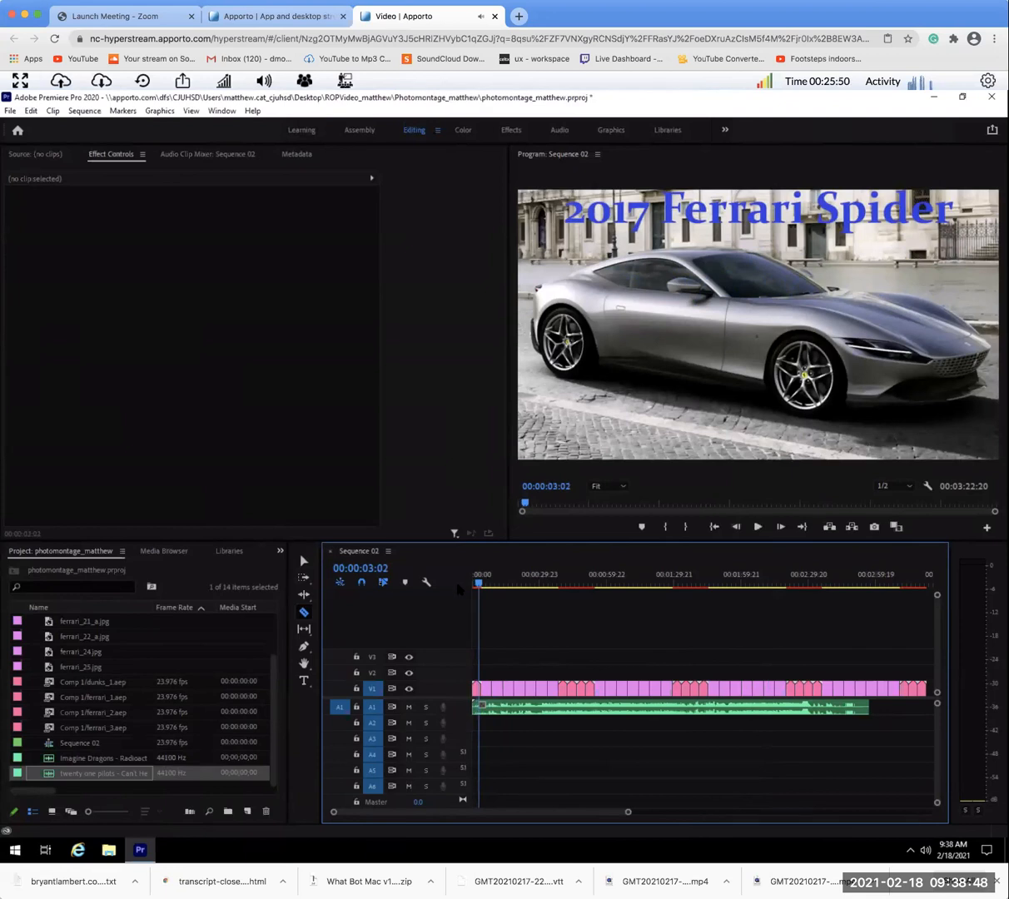
- Split the song on A1 at 00:02:11:20 and delete the part after the cut
left_click_drag(480, 586, 761, 585)
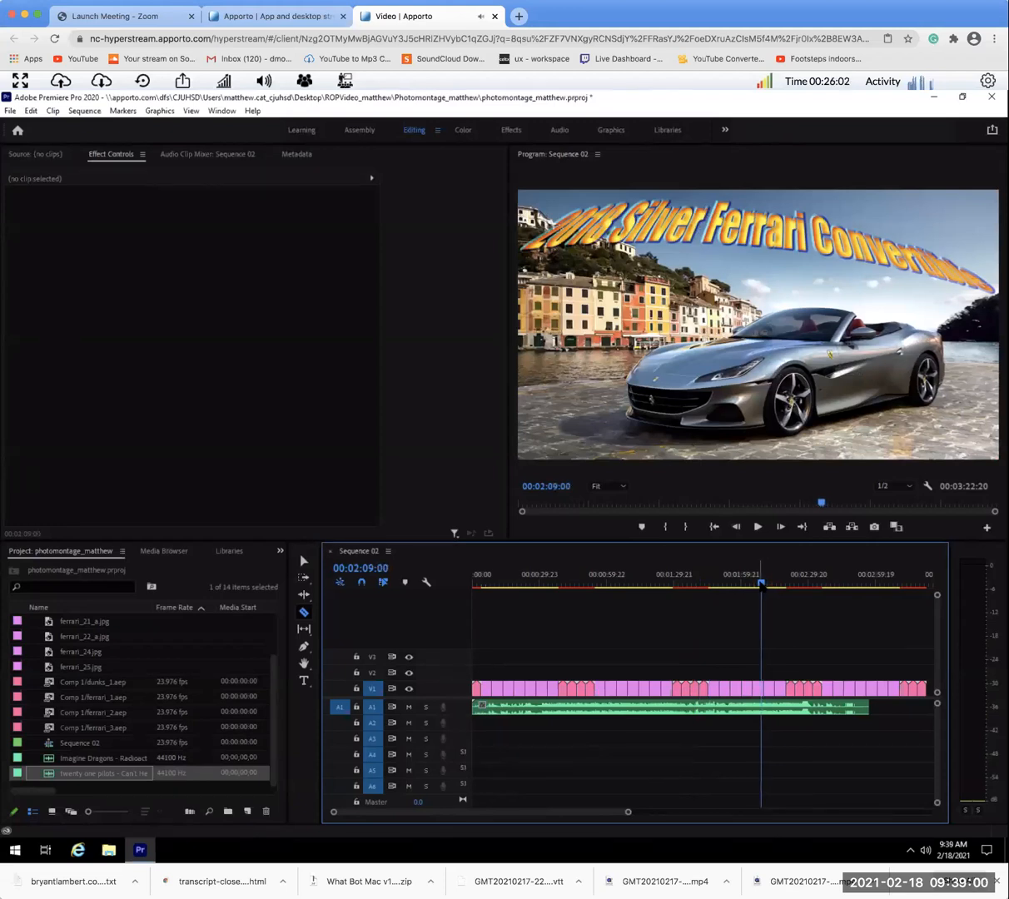
key("space")
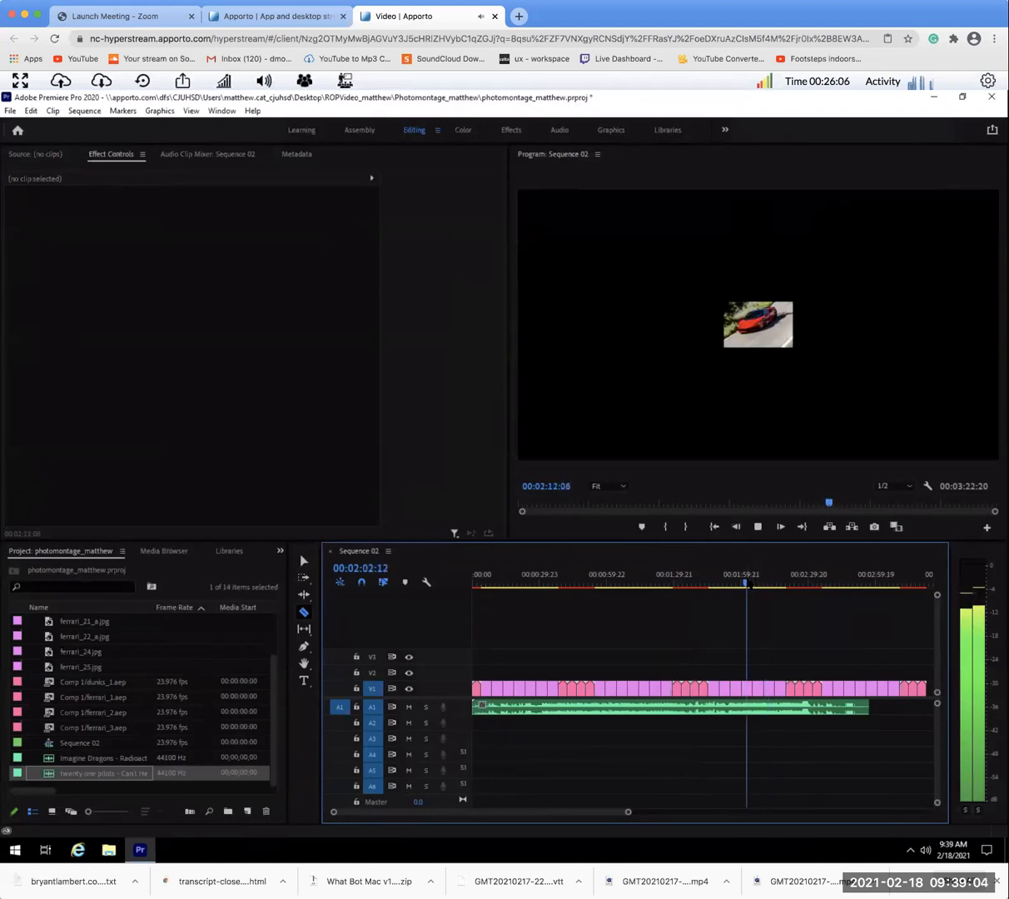
left_click(746, 584)
key("space")
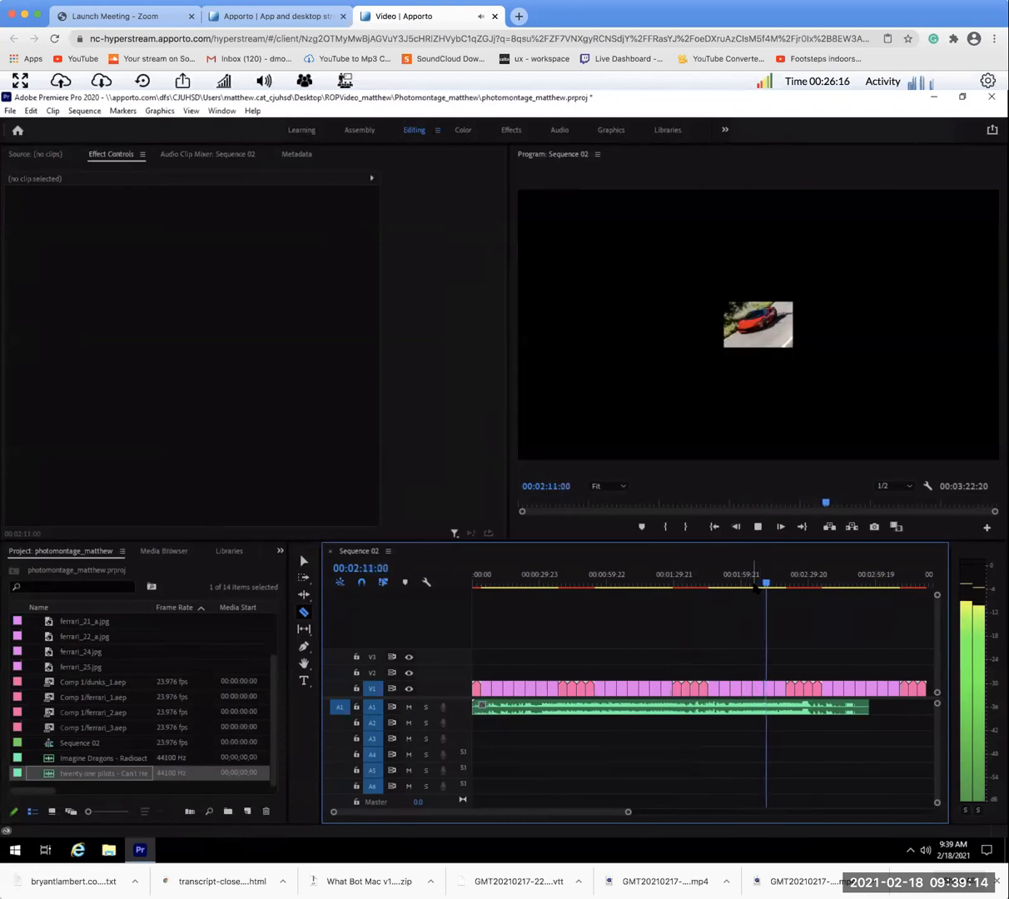
key("space")
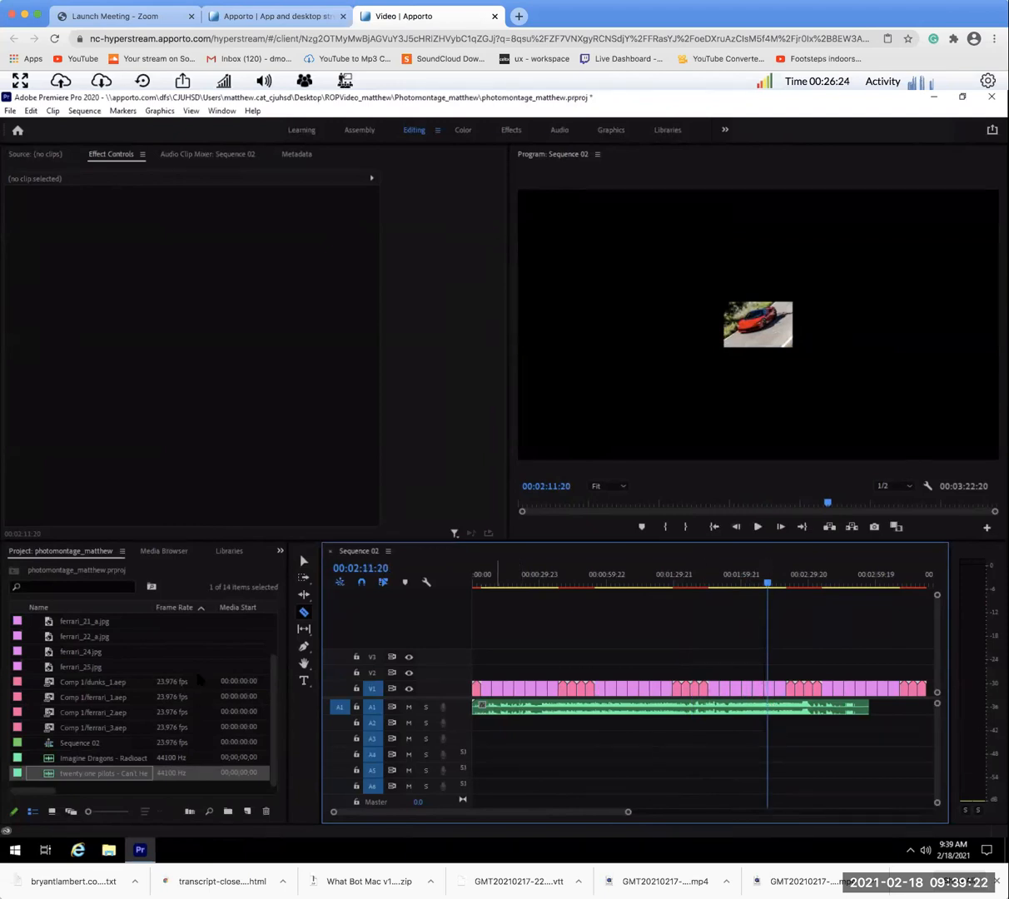
left_click(774, 707)
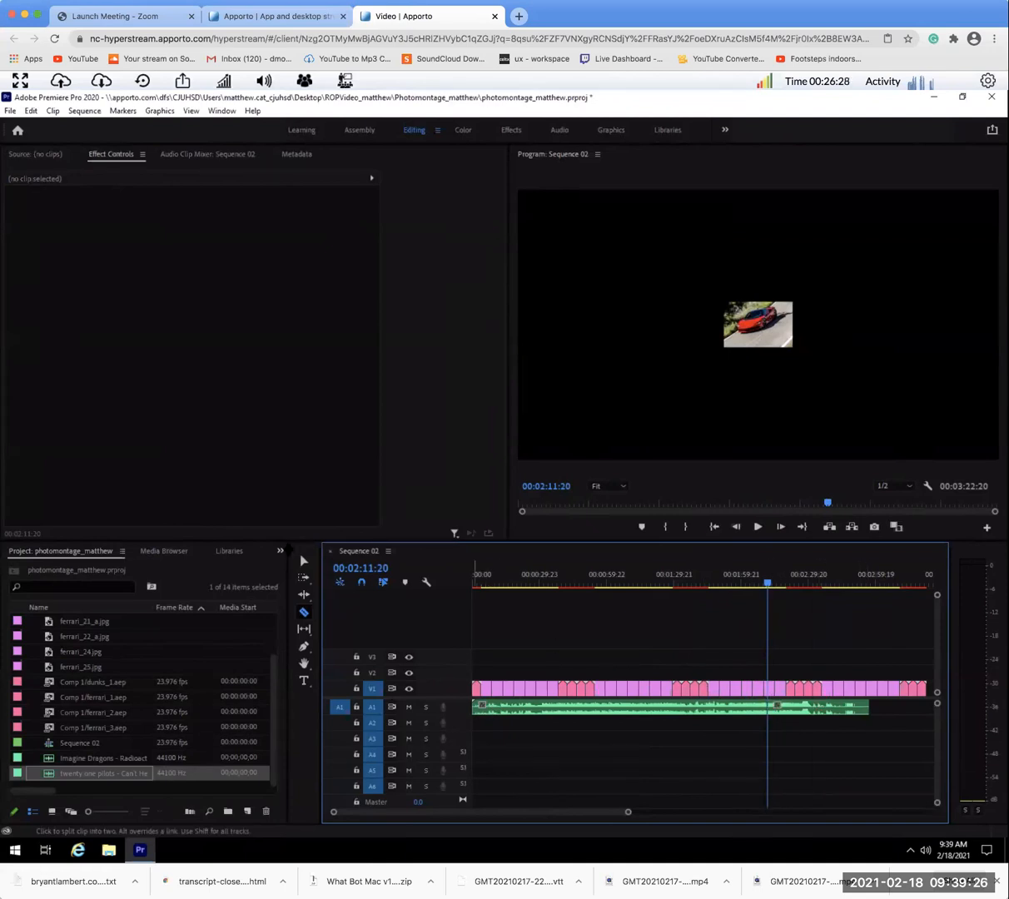
left_click(304, 561)
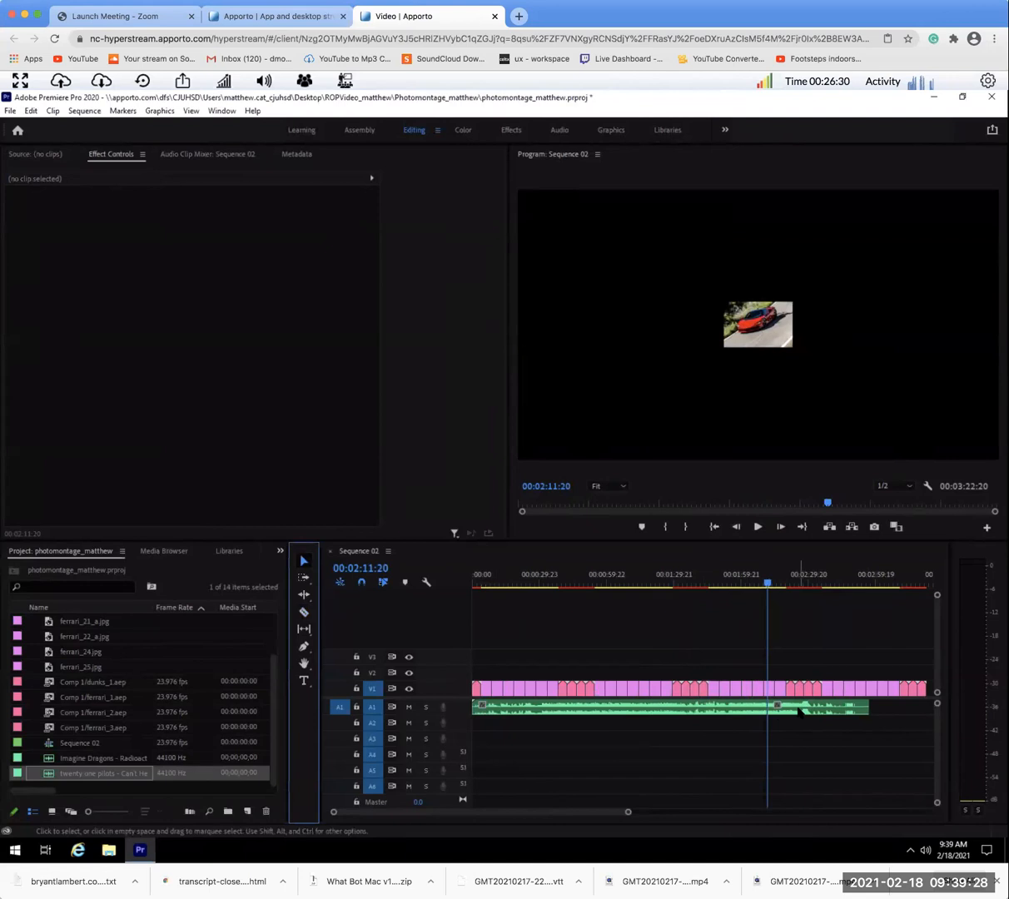
left_click(799, 708)
key("Delete")
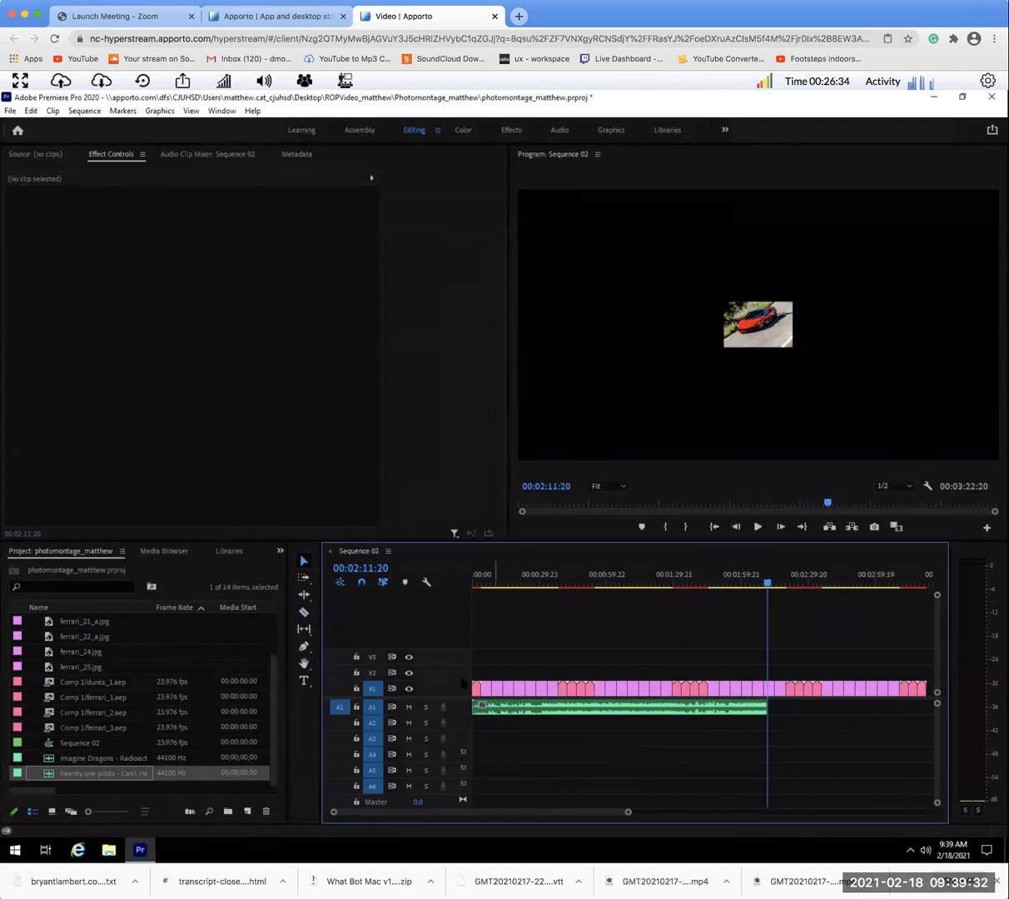
- Open the trimmed song in the Source Monitor and play sequence passages from about 00:00:56 and 00:00:42 to check the audio level
double_click(559, 710)
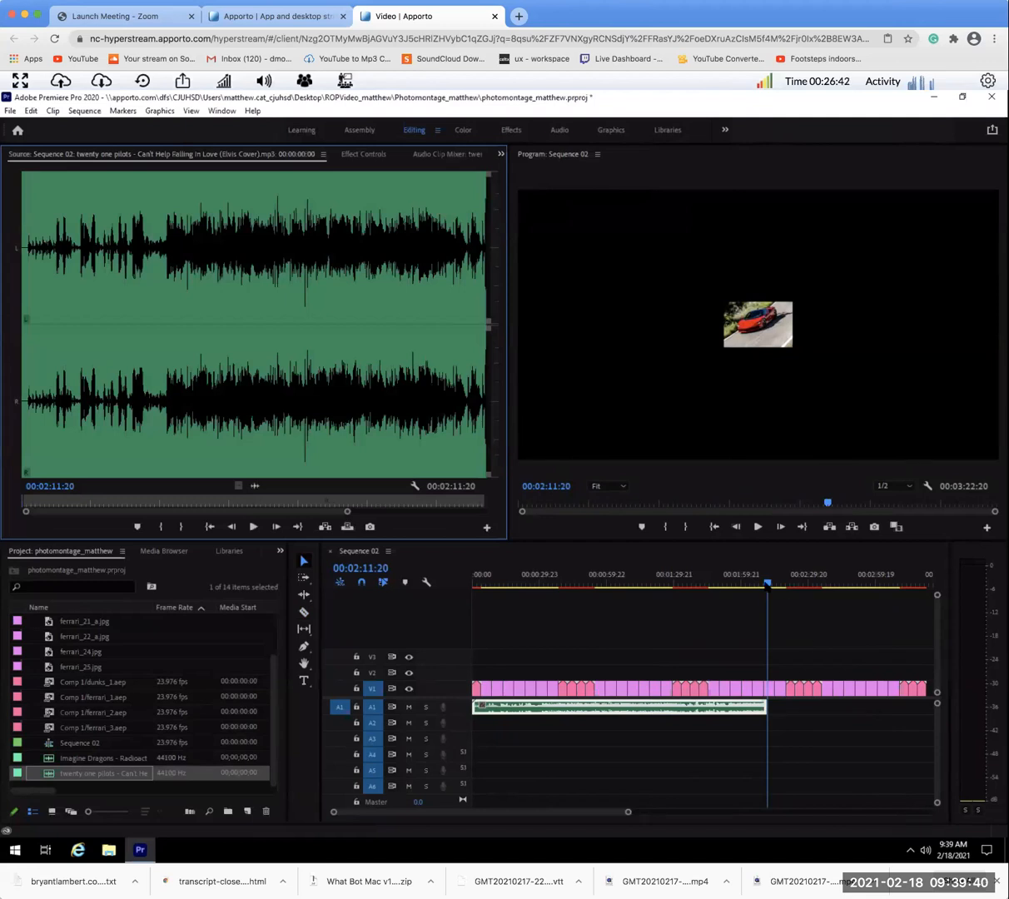
left_click_drag(728, 583, 599, 592)
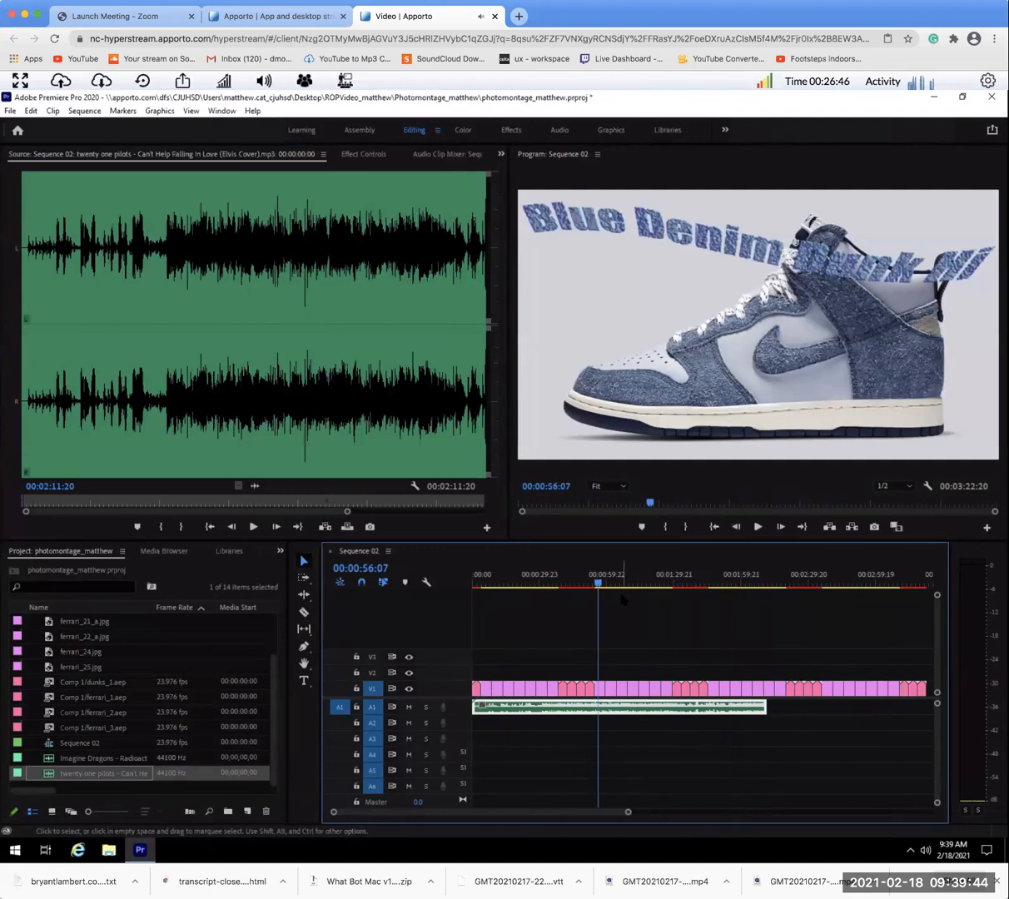
key("space")
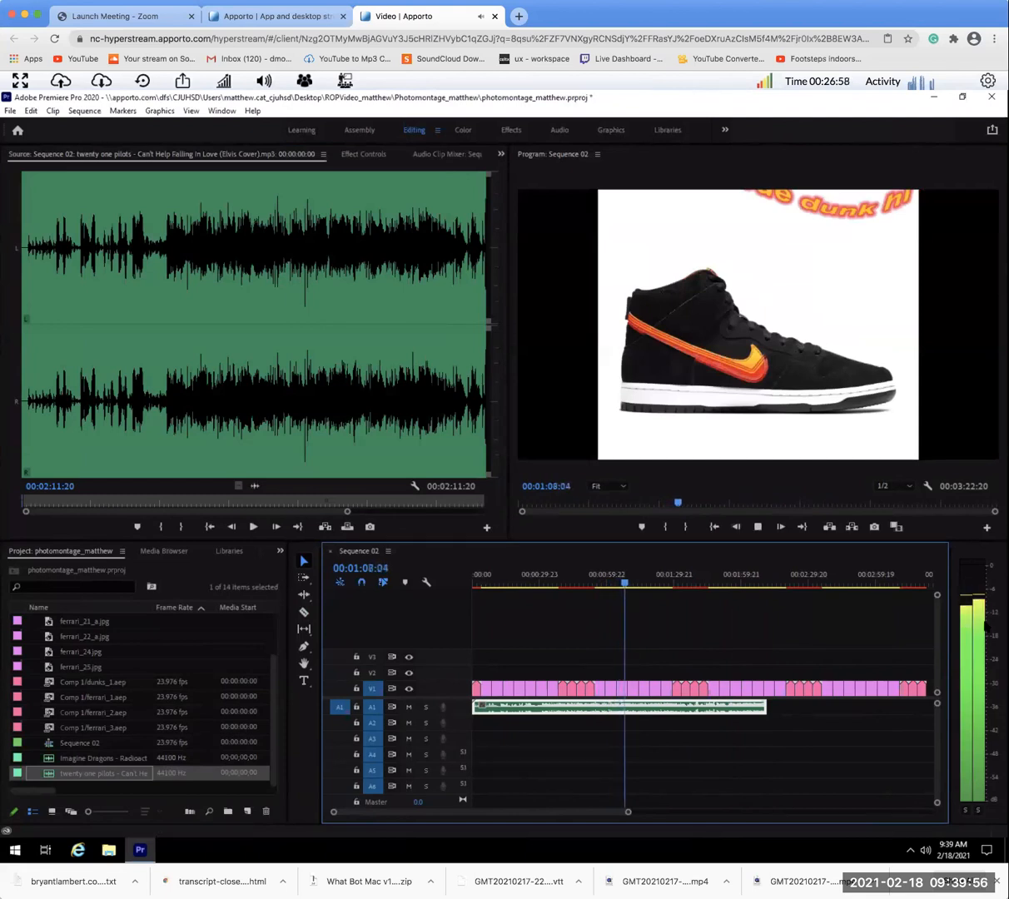
key("space")
left_click_drag(651, 584, 568, 584)
key("space")
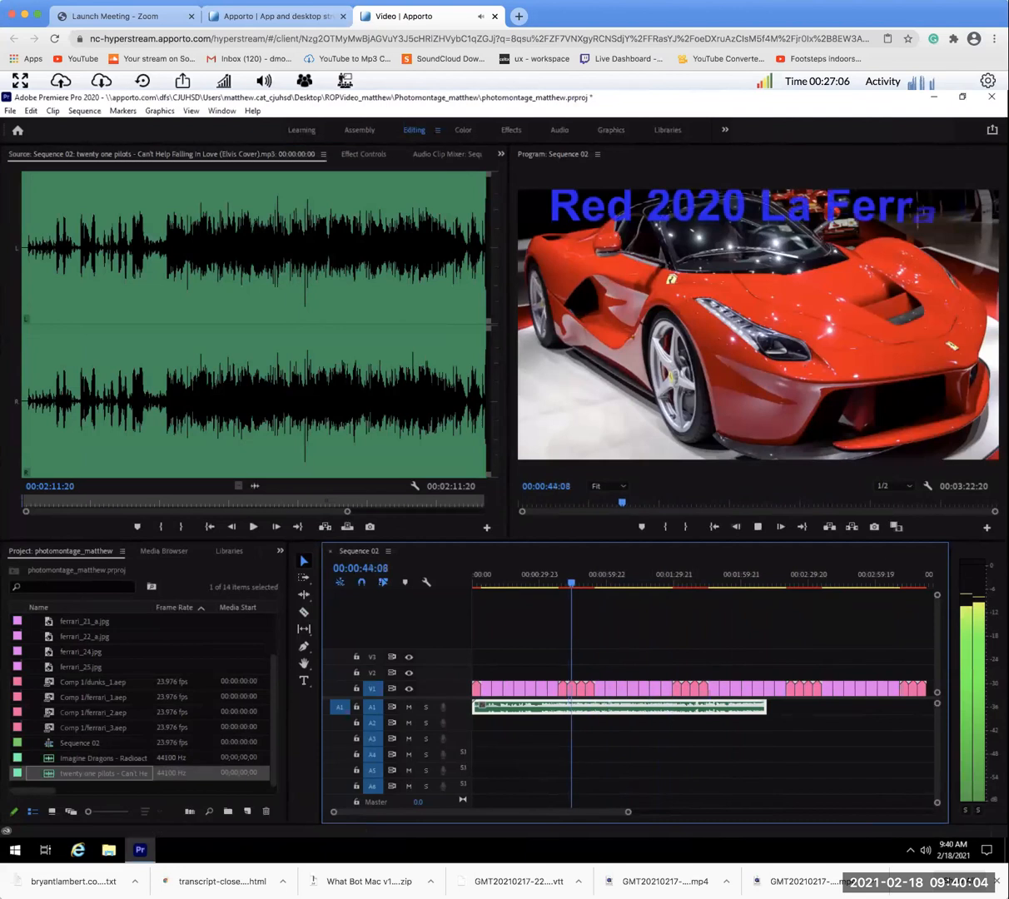
key("space")
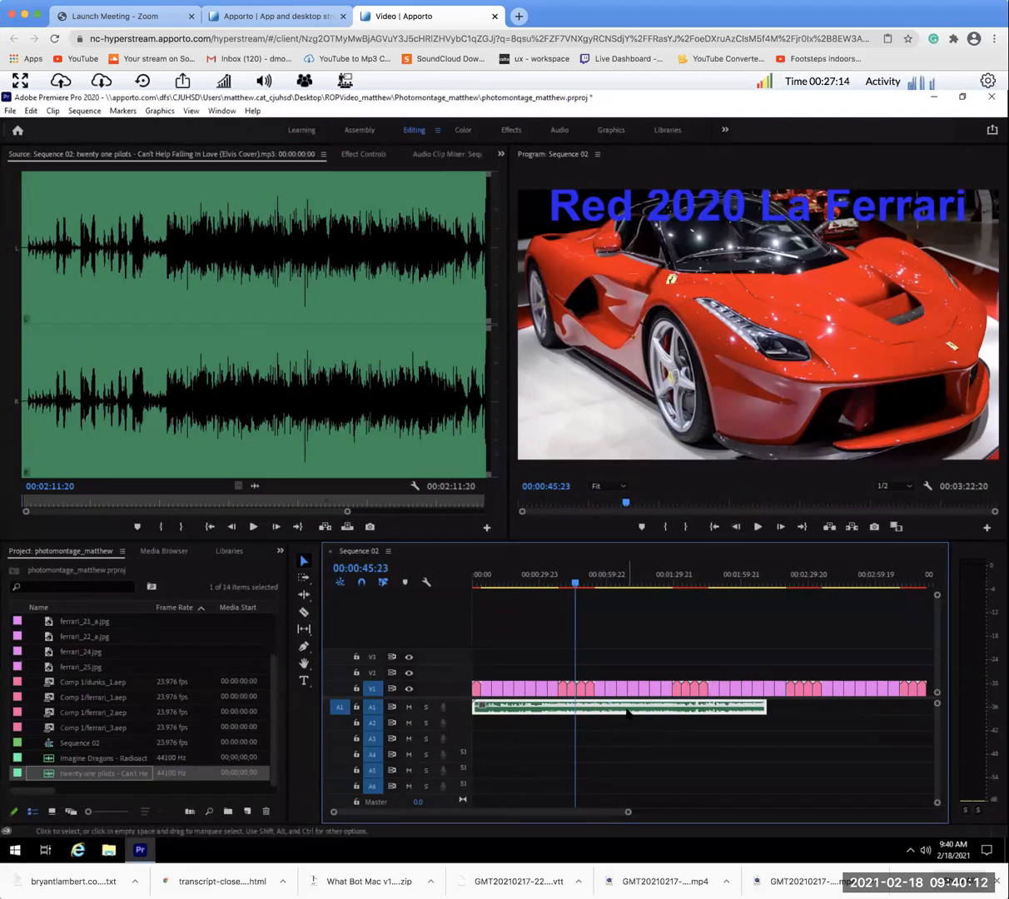
- Lower the twenty one pilots clip's volume to about -1.9 dB in the Audio Clip Mixer
double_click(626, 706)
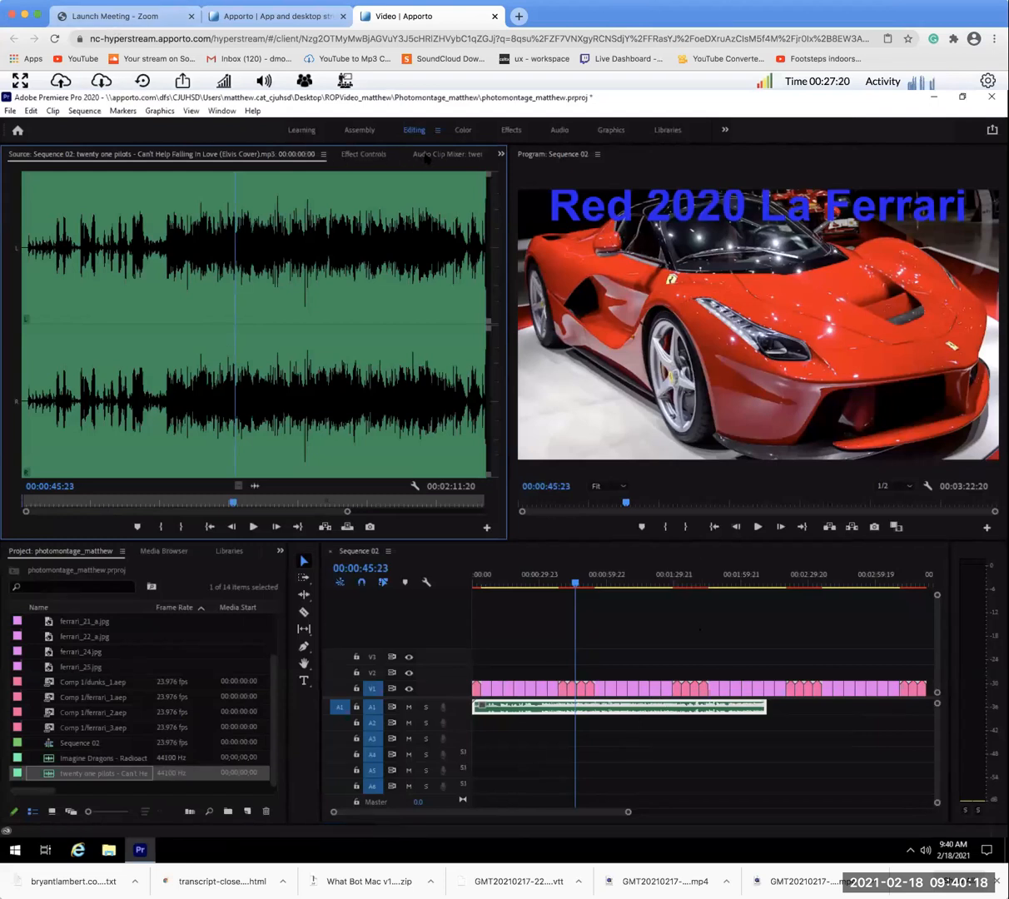
left_click(426, 155)
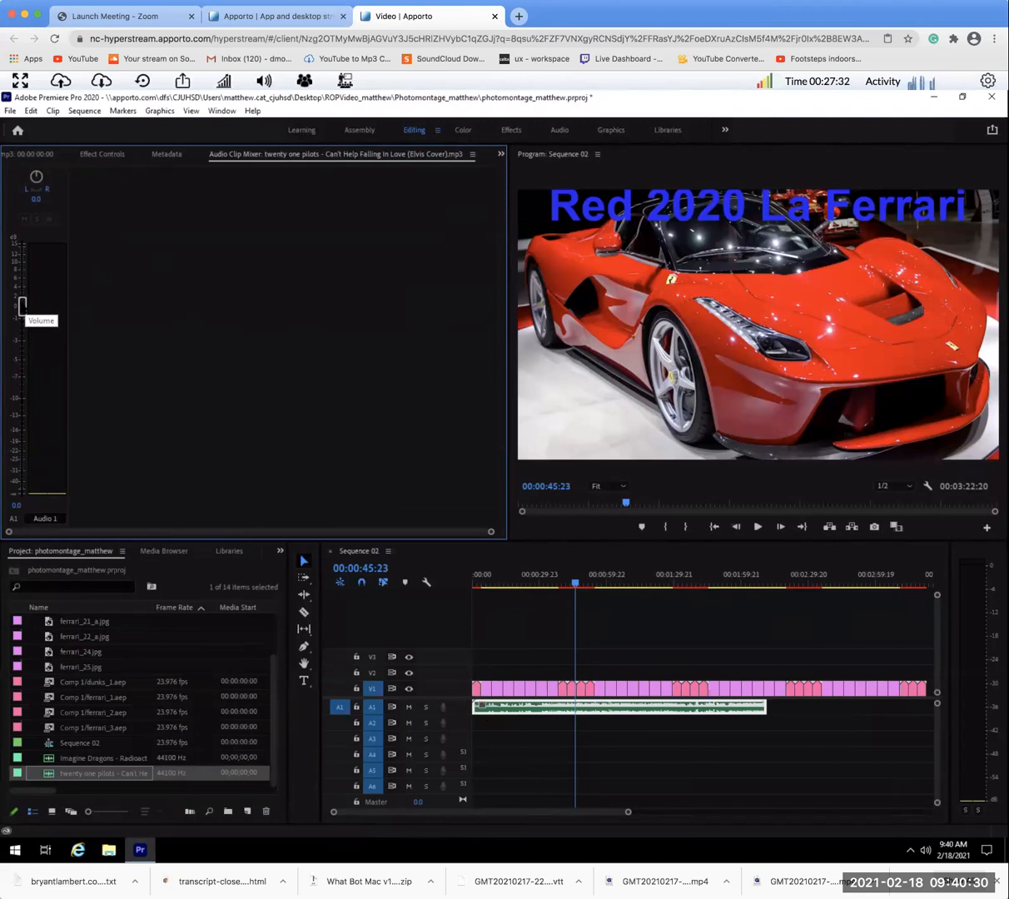
left_click_drag(23, 306, 22, 320)
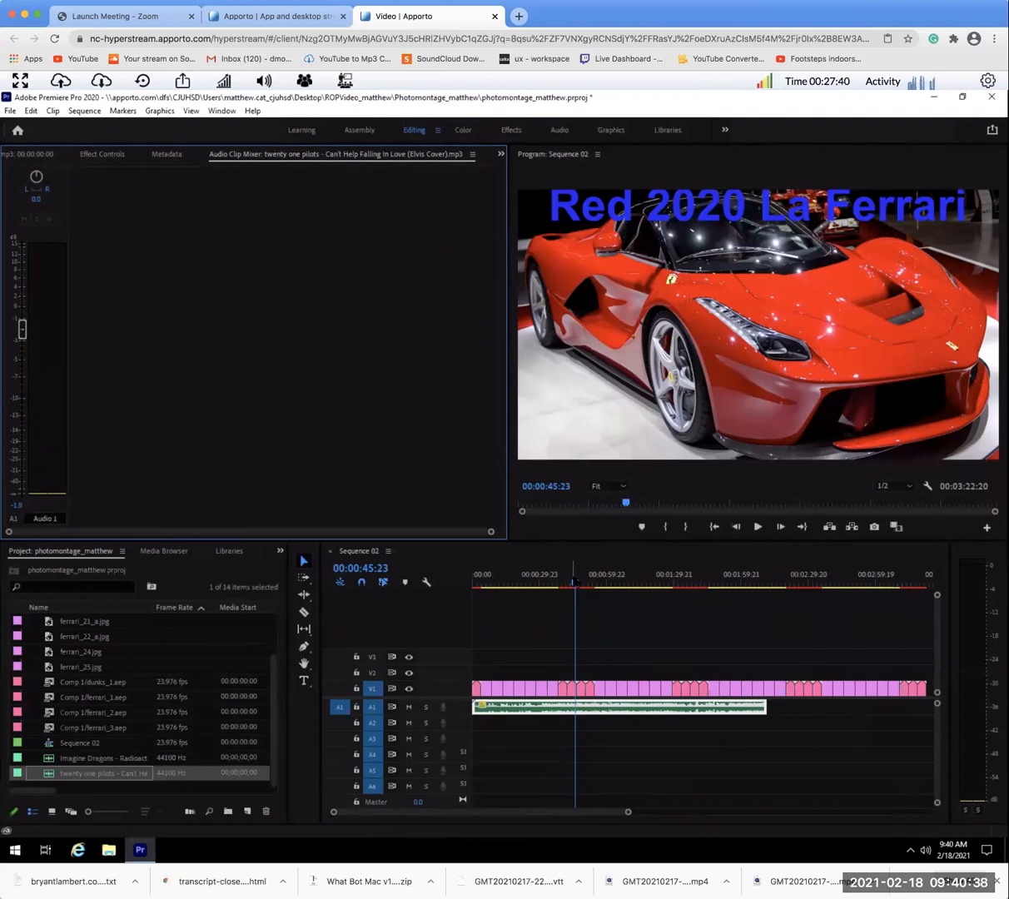
- Play several passages across the first song to check its audio levels on the meters
left_click(571, 582)
key("space")
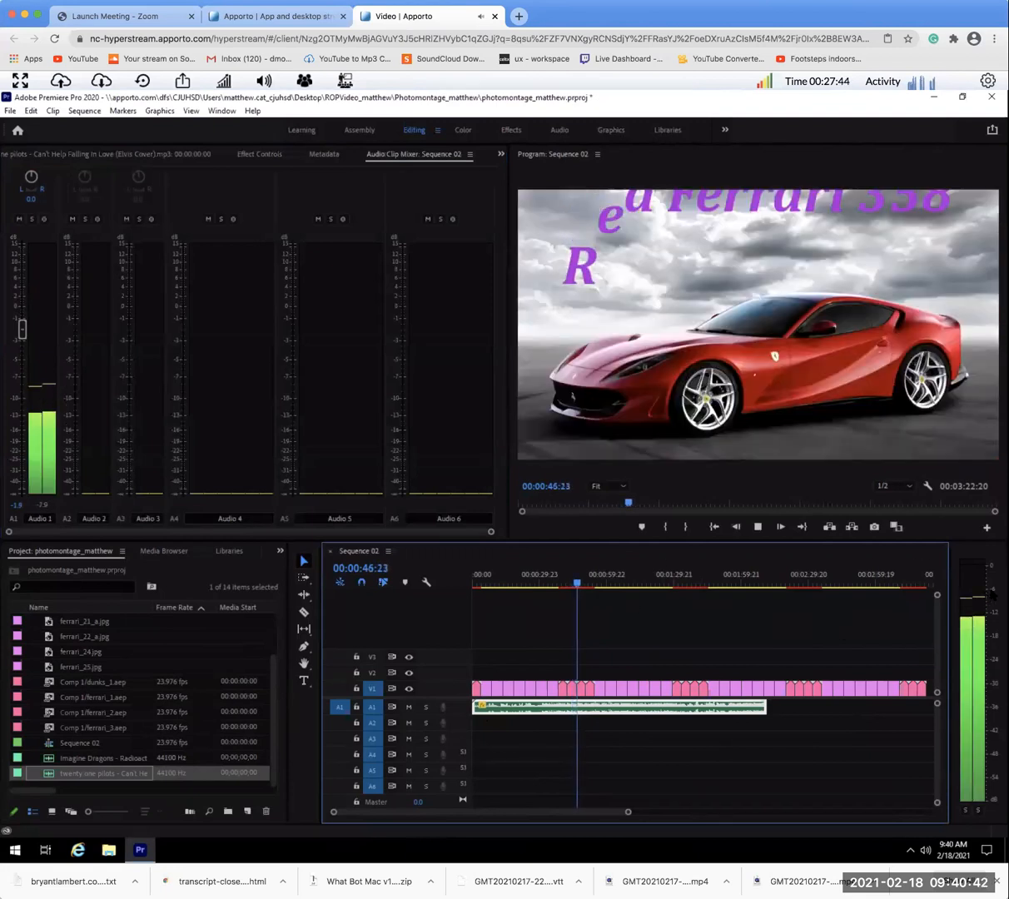
left_click(665, 583)
key("space")
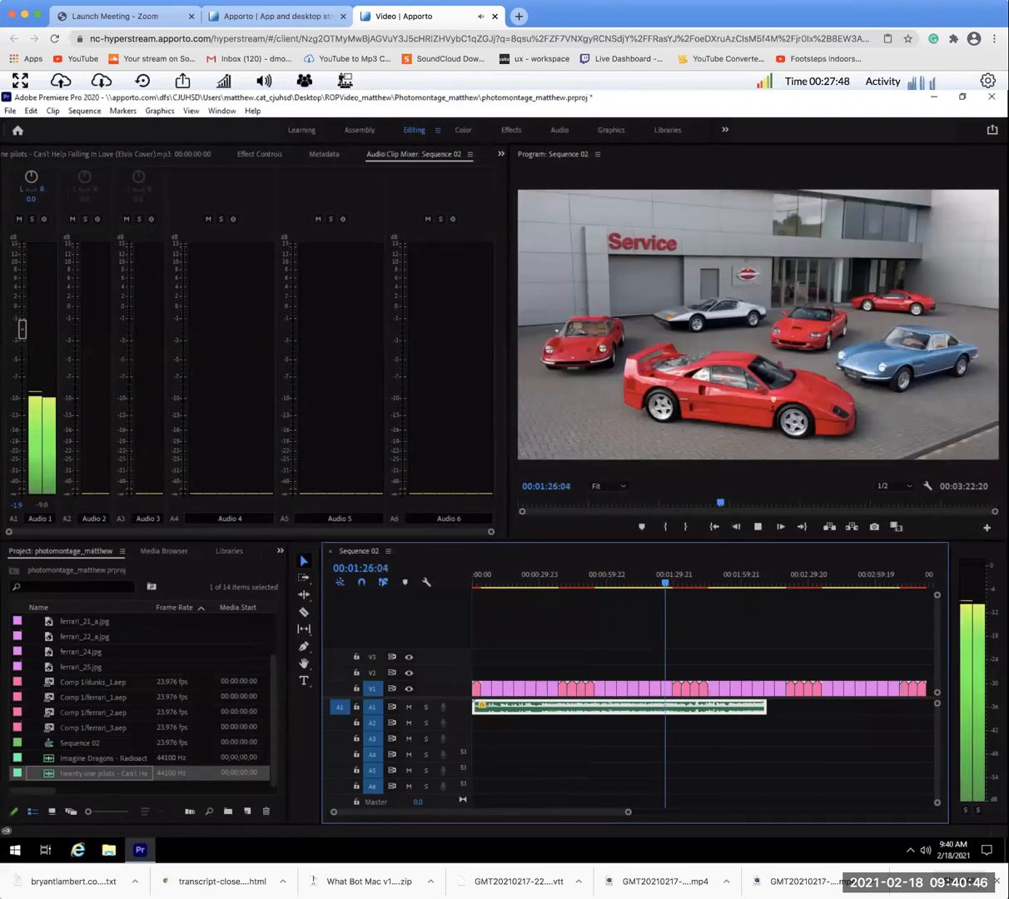
left_click(509, 583)
key("space")
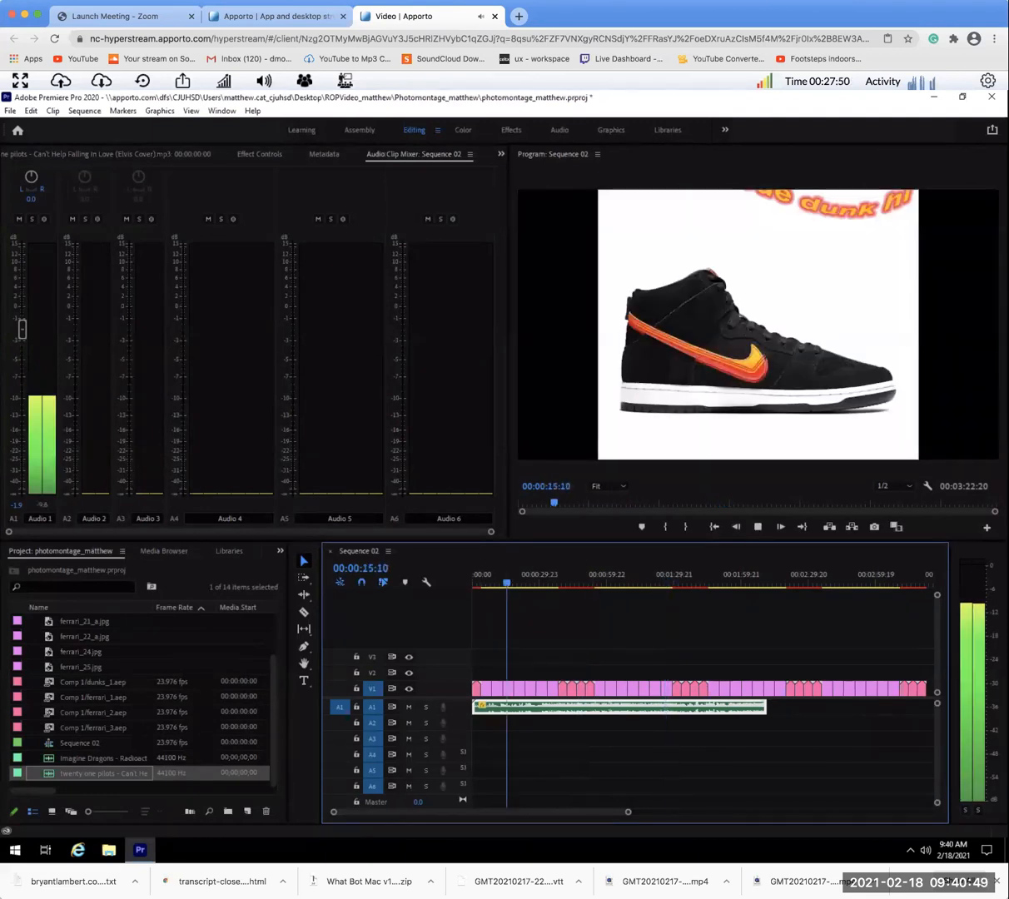
left_click(491, 587)
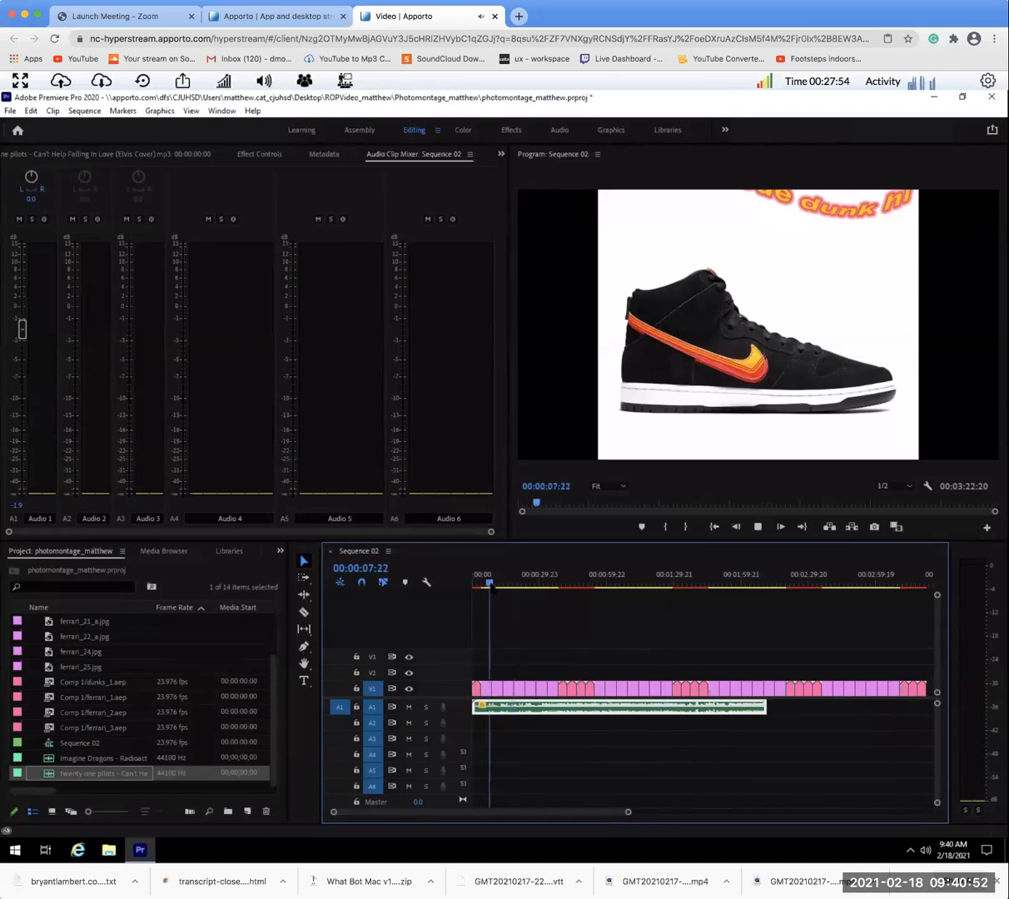
key("space")
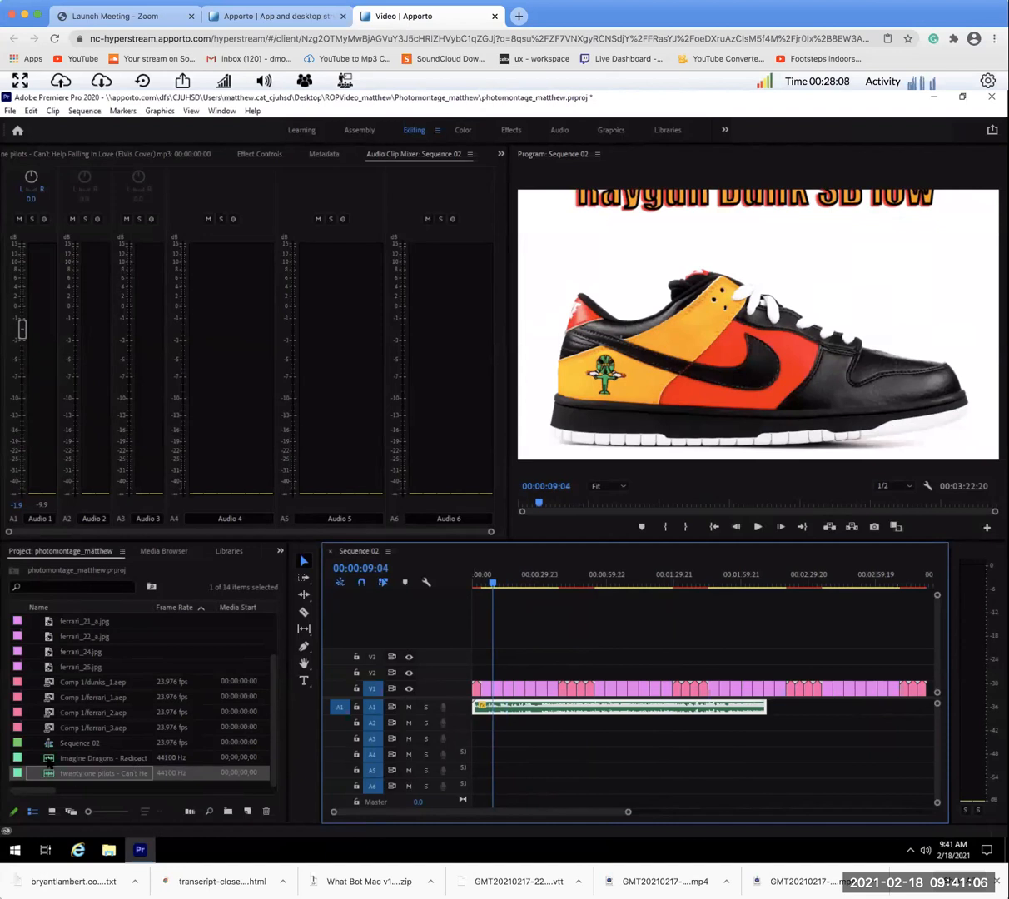
- Add the Imagine Dragons song to audio track A2 from about 00:02:05, overlapping the end of the first song
left_click_drag(92, 757, 756, 731)
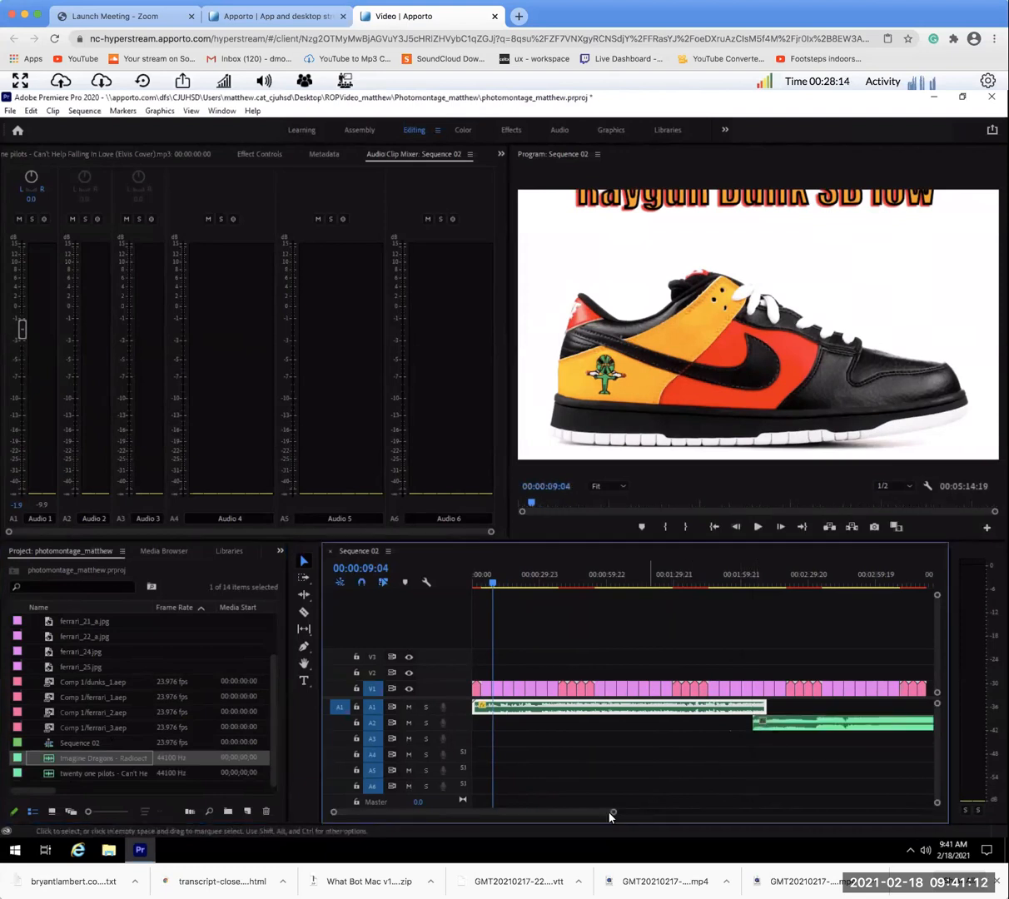
left_click_drag(628, 812, 711, 812)
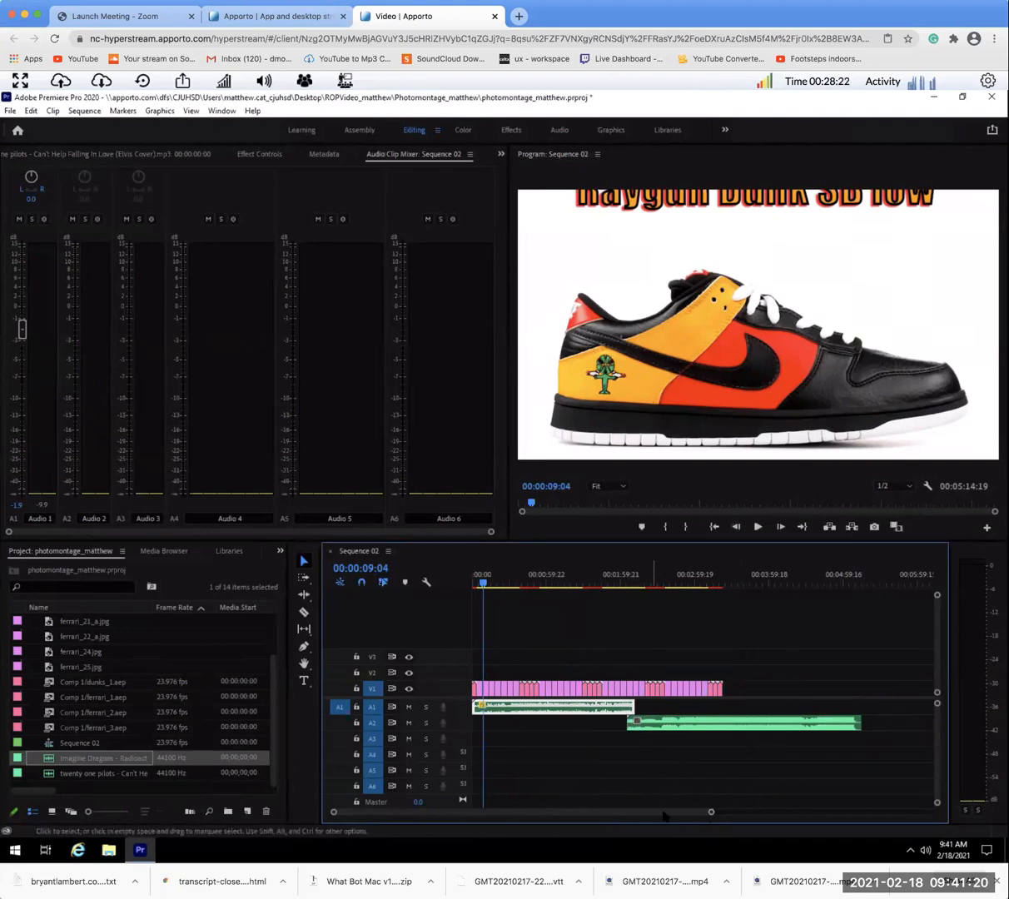
left_click(628, 584)
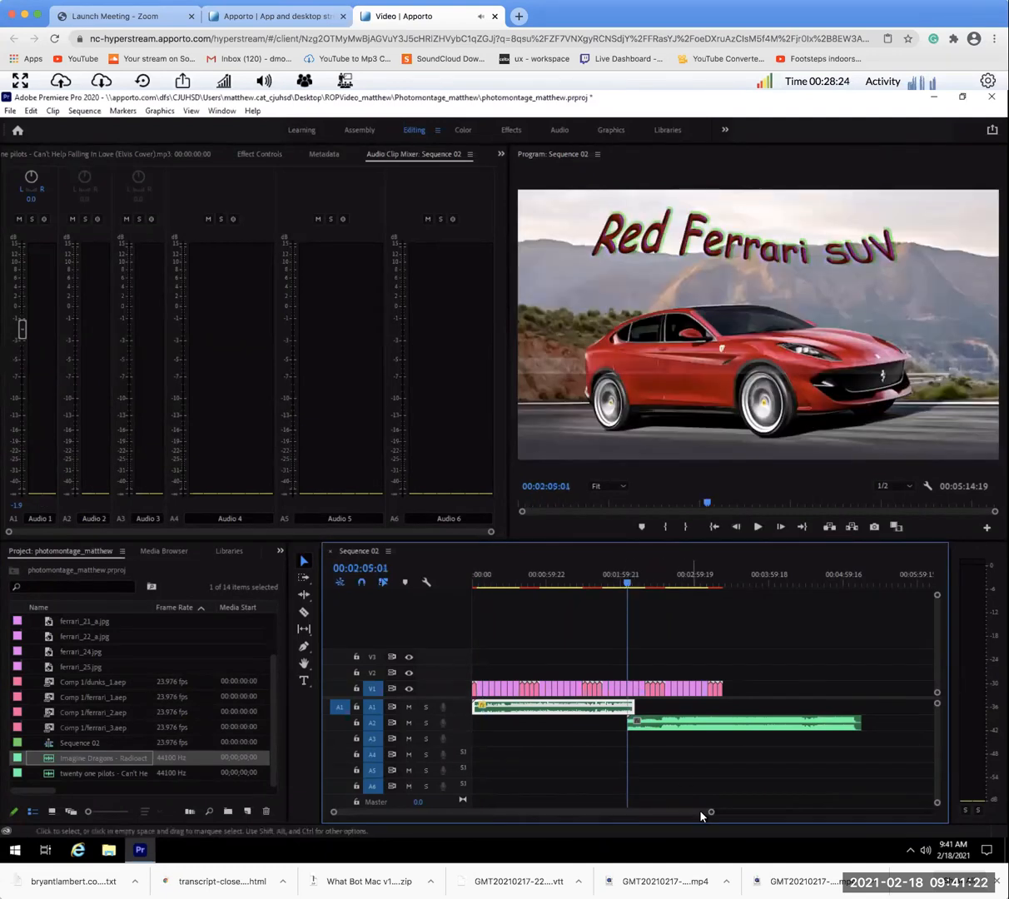
left_click_drag(711, 811, 617, 821)
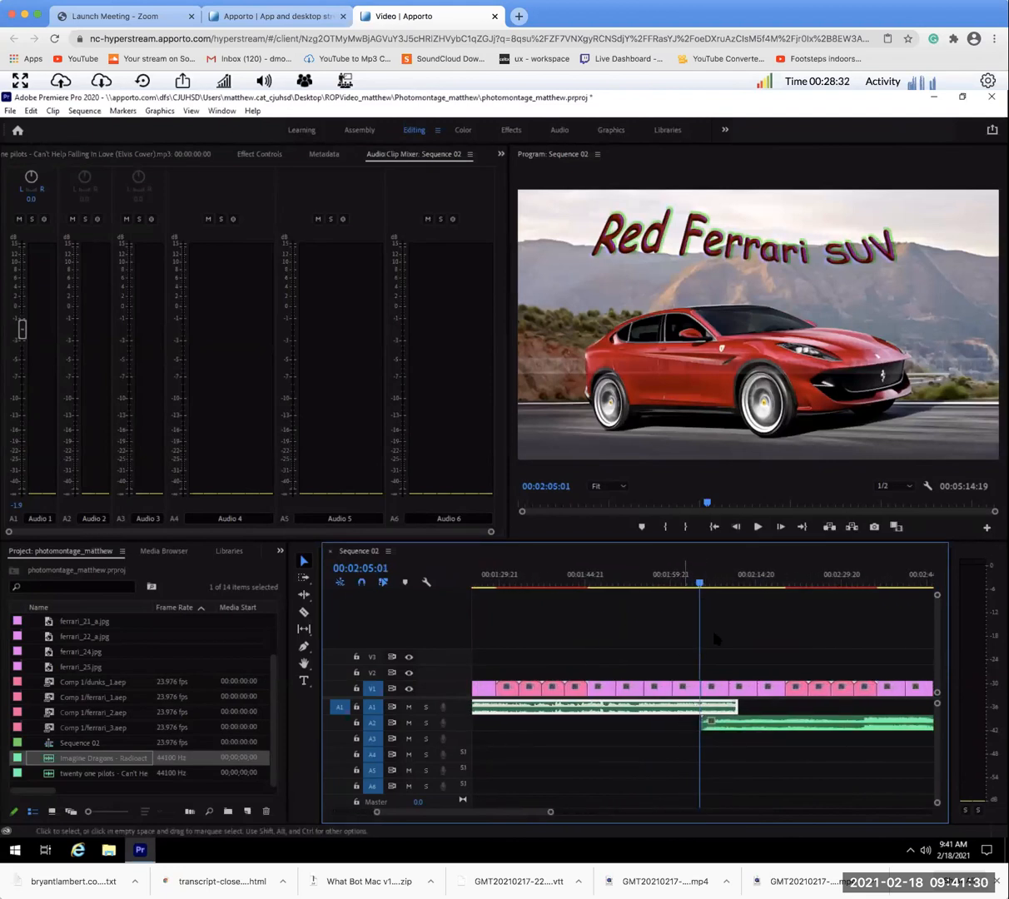
left_click_drag(699, 584, 730, 585)
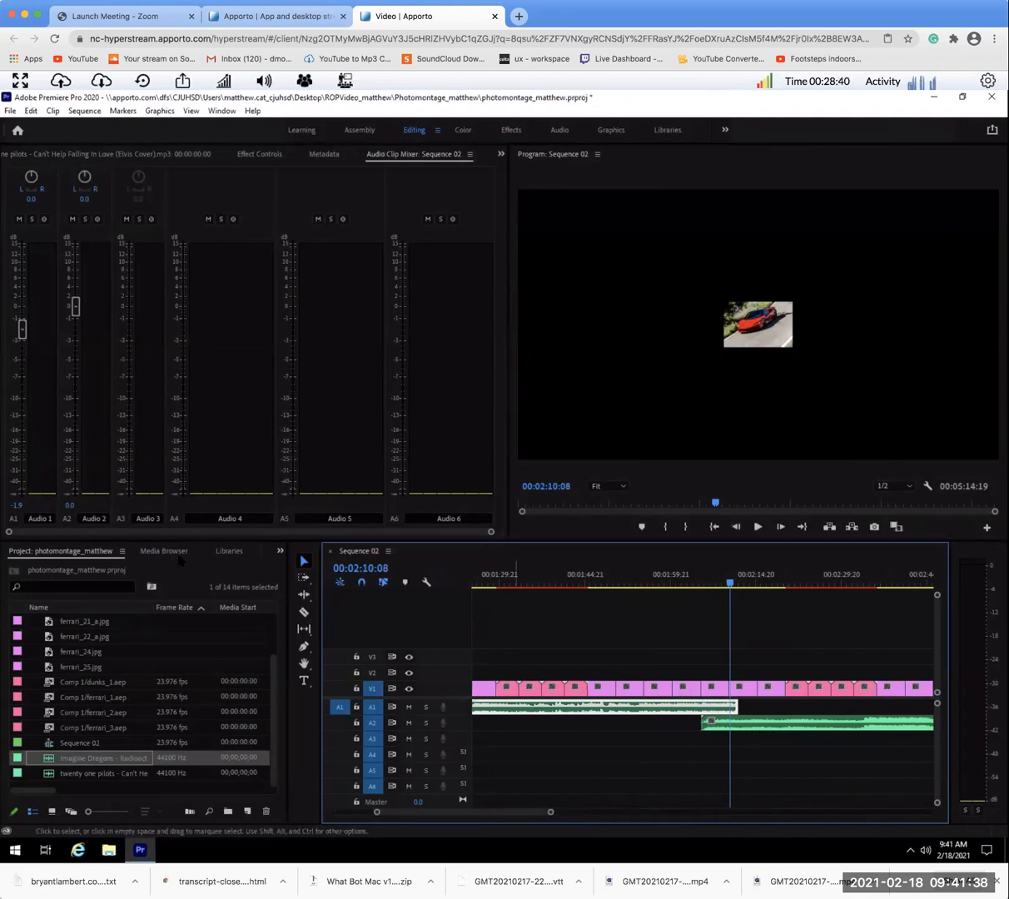
- Apply an Exponential Fade audio transition to the end of the twenty one pilots song on track A1
left_click(278, 553)
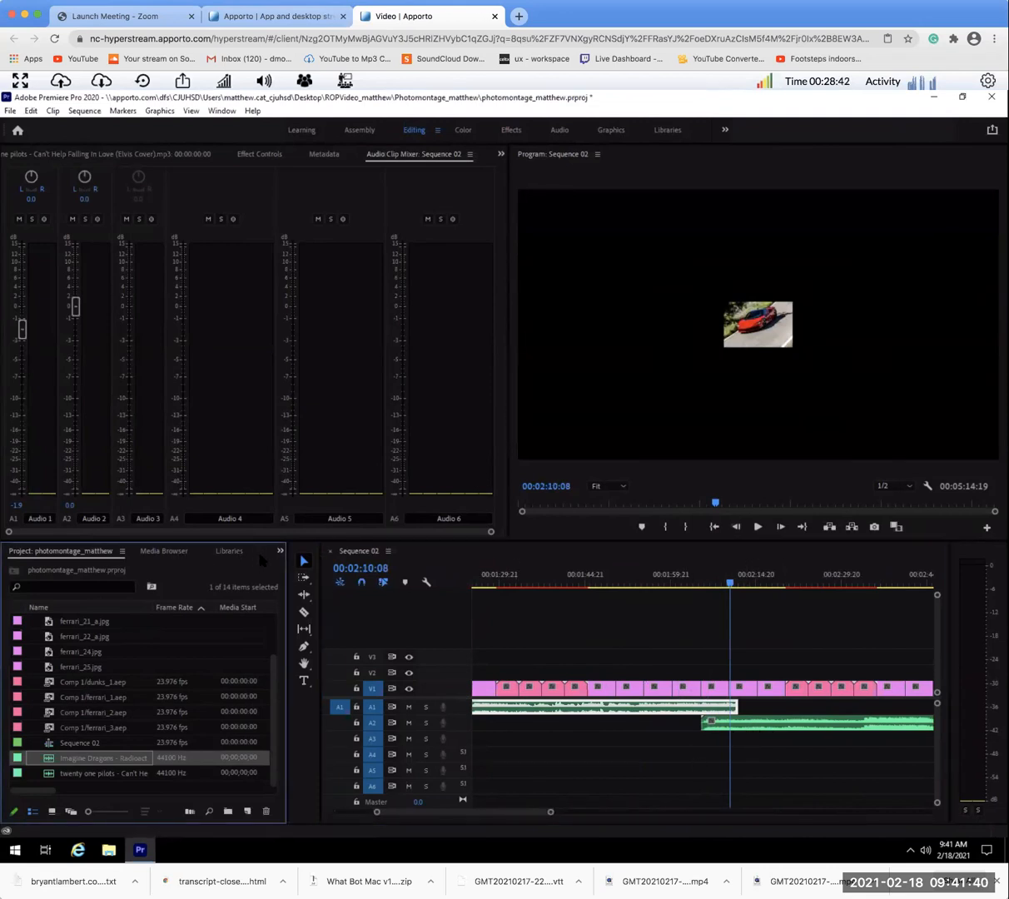
left_click(279, 551)
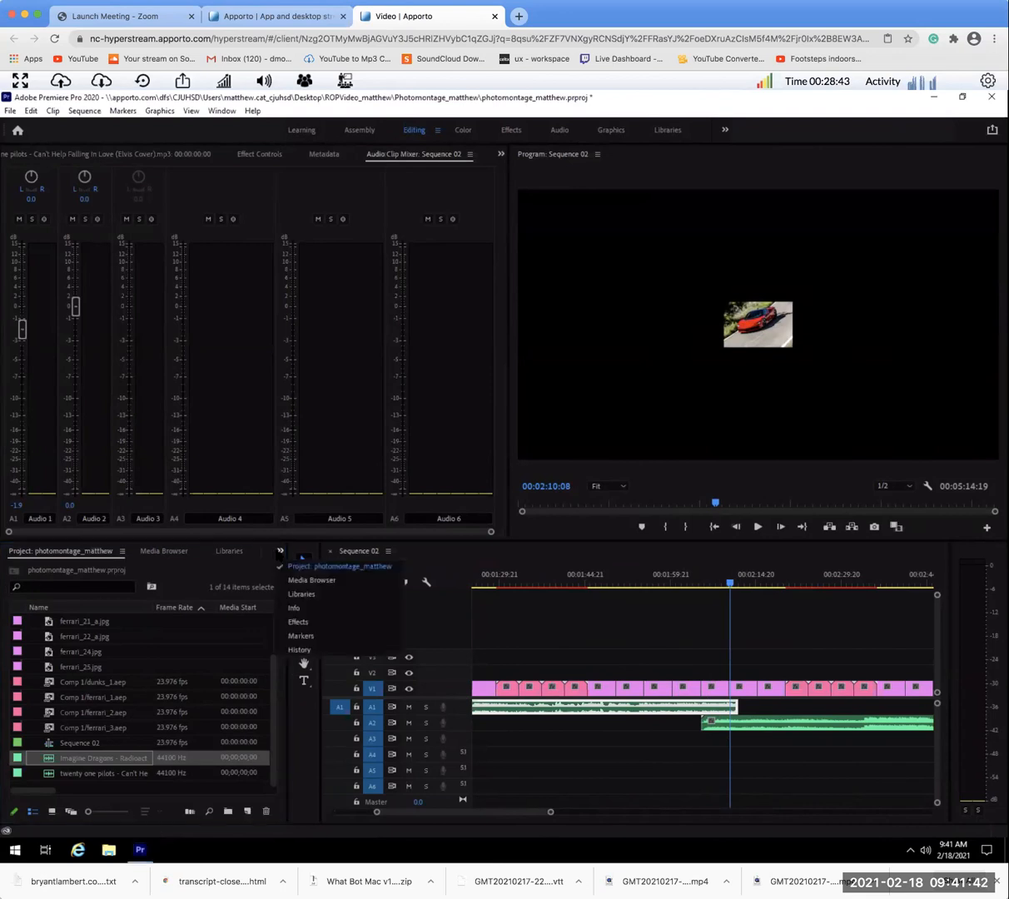
left_click(298, 621)
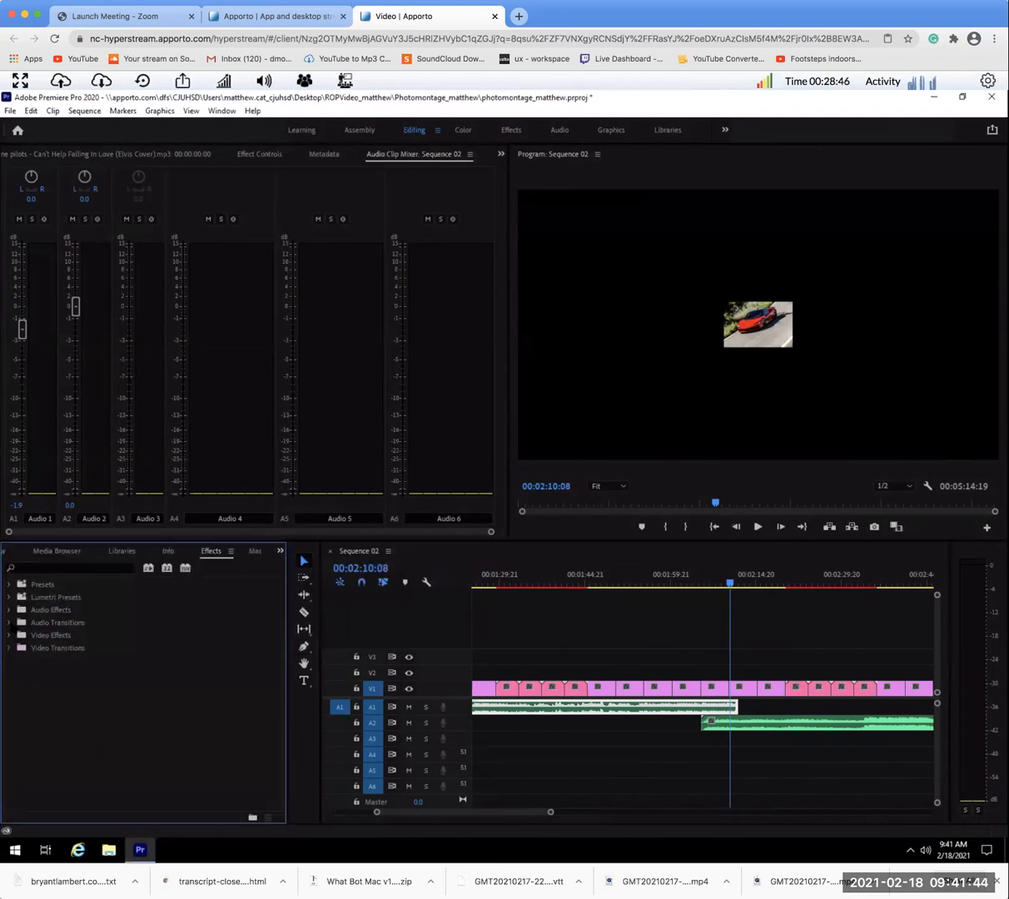
left_click(9, 622)
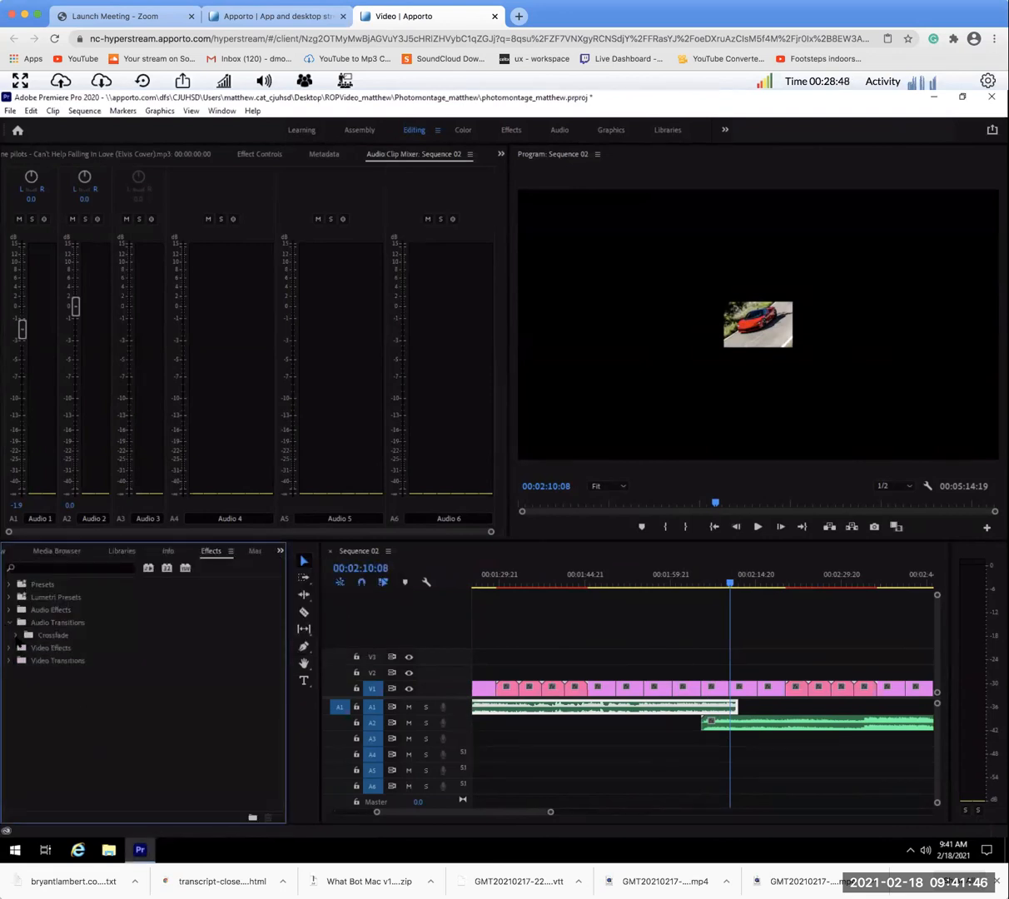
left_click(16, 635)
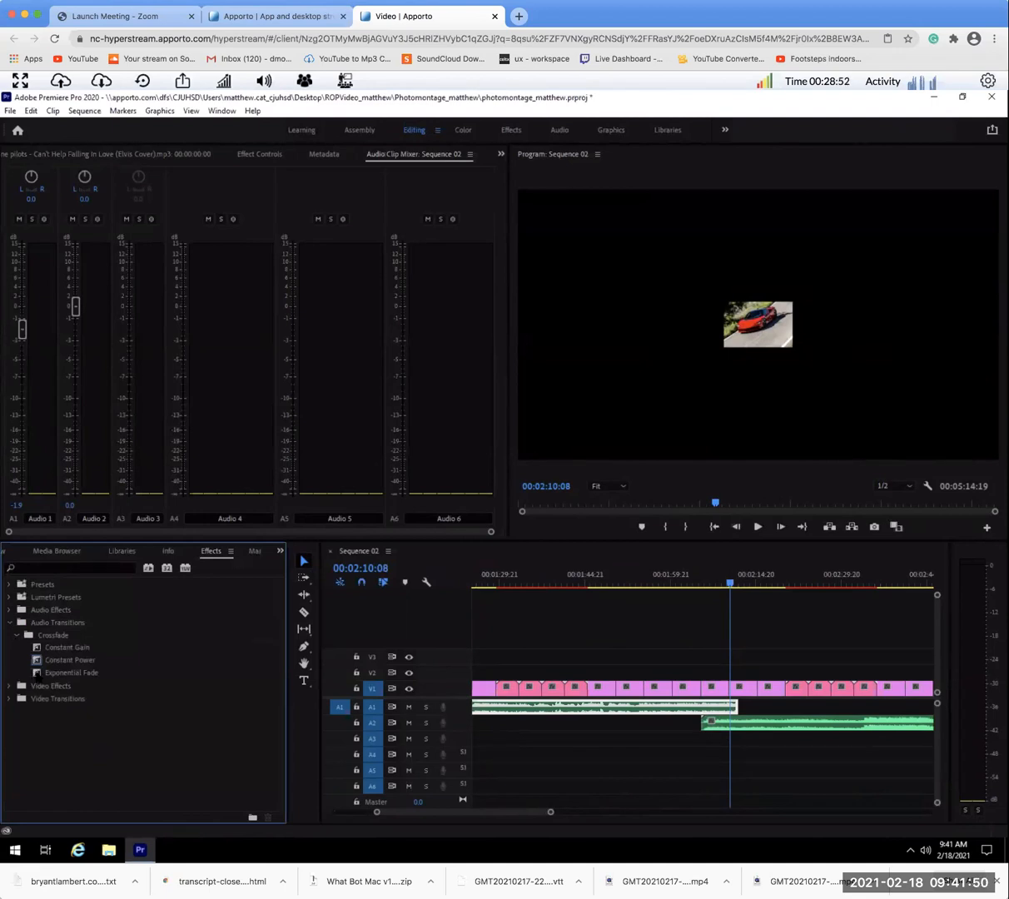
left_click_drag(71, 672, 735, 707)
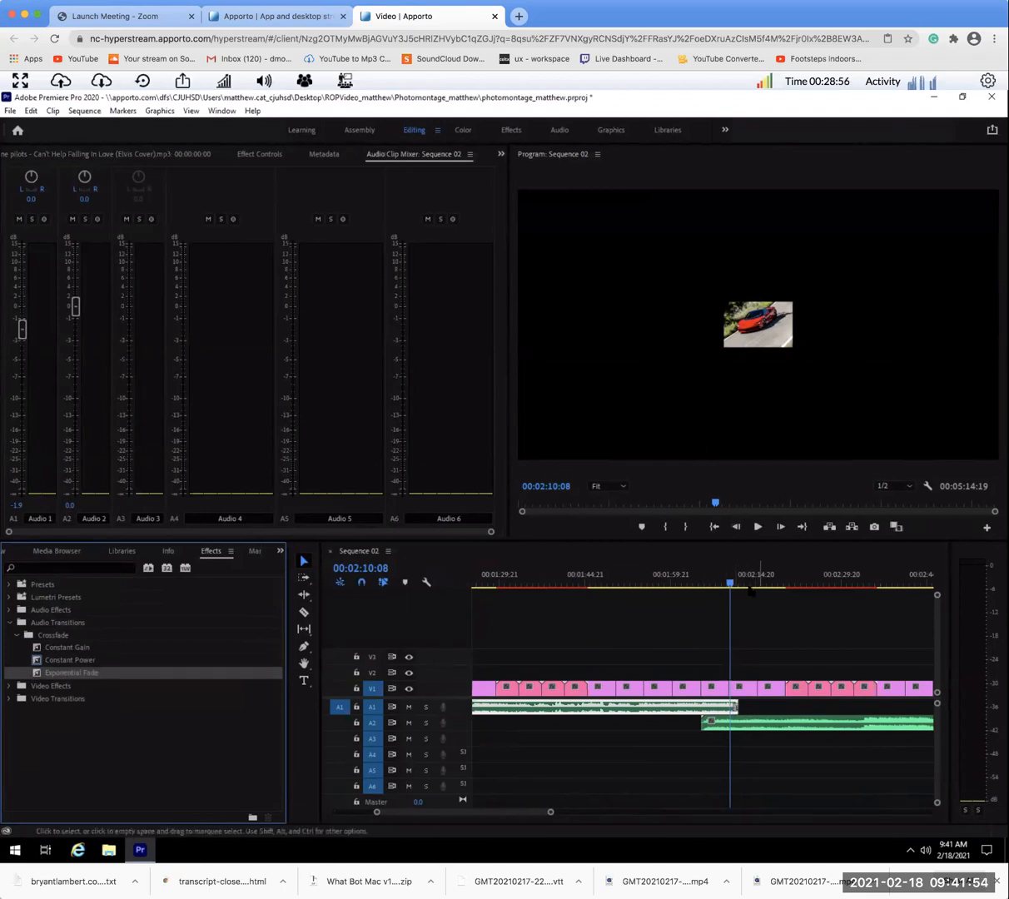
- Mute track A2 and play the end of the first song from about 00:02:10:11 to hear its fade
left_click(408, 722)
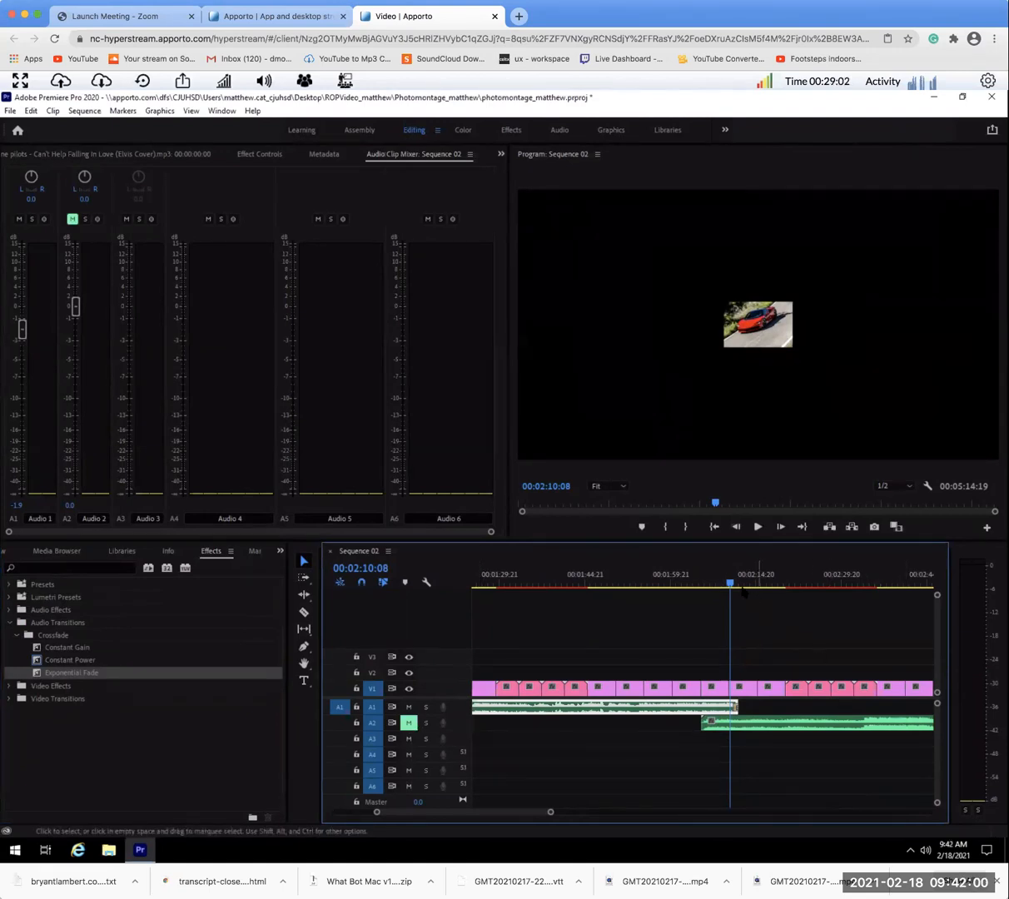
left_click_drag(550, 811, 493, 818)
left_click_drag(700, 582, 704, 585)
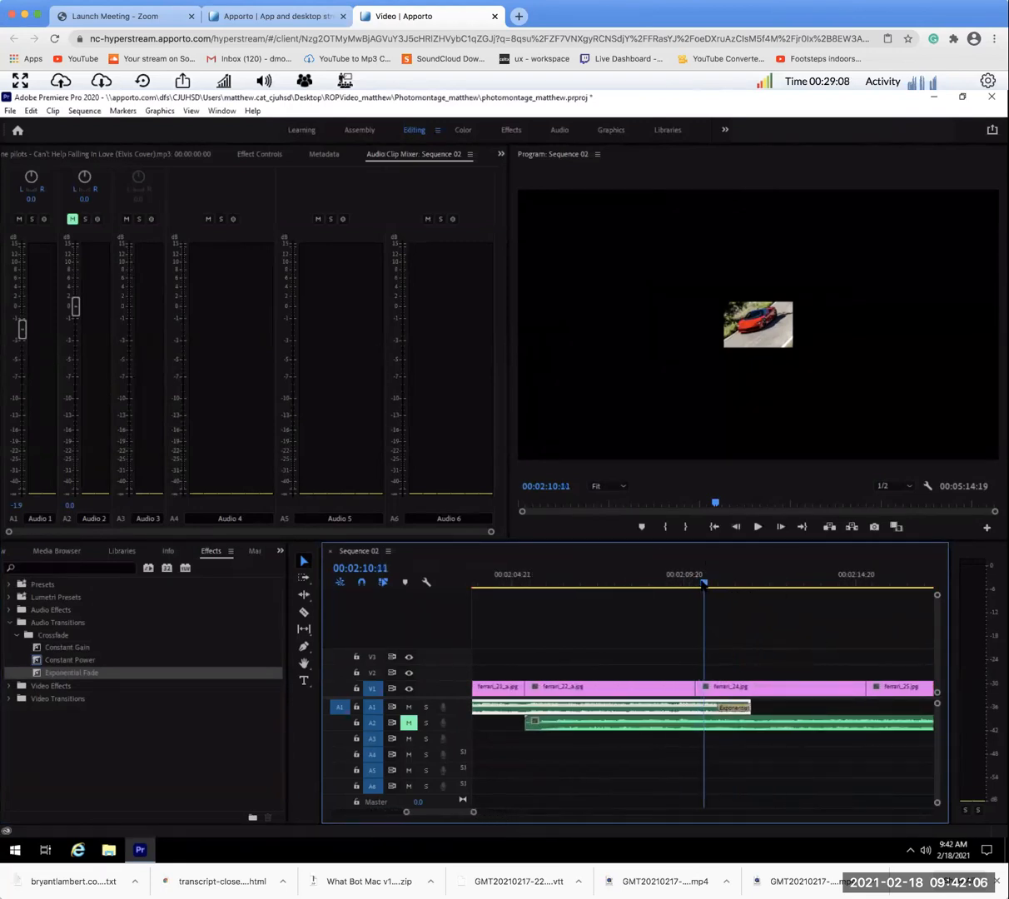
key("space")
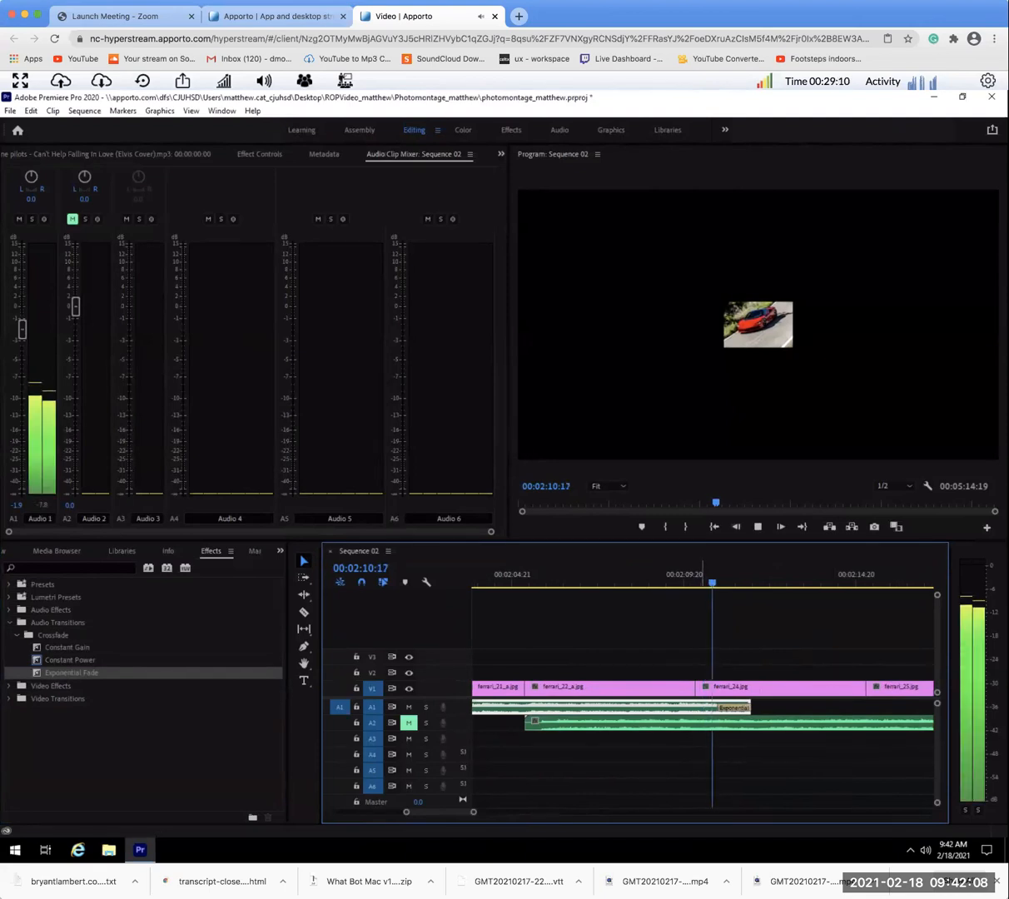
key("space")
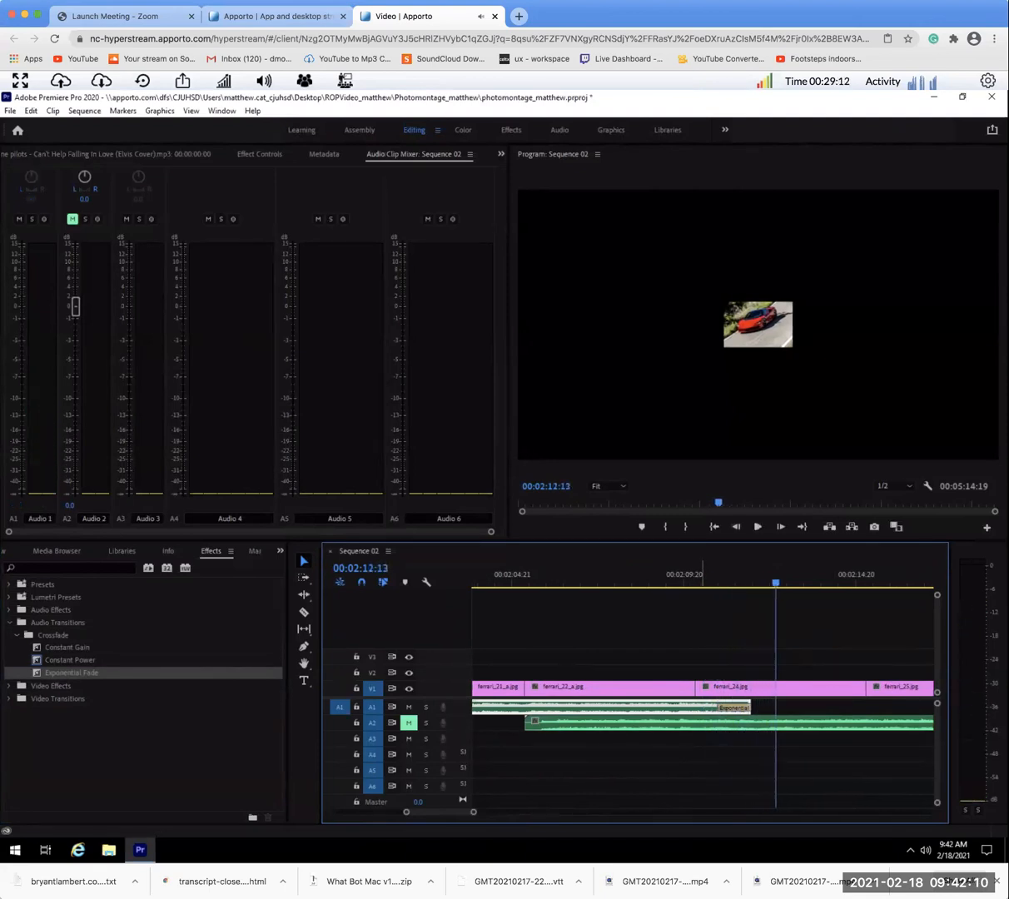
- Set the first song's Exponential Fade duration to 3 seconds and play the fade-out
double_click(737, 711)
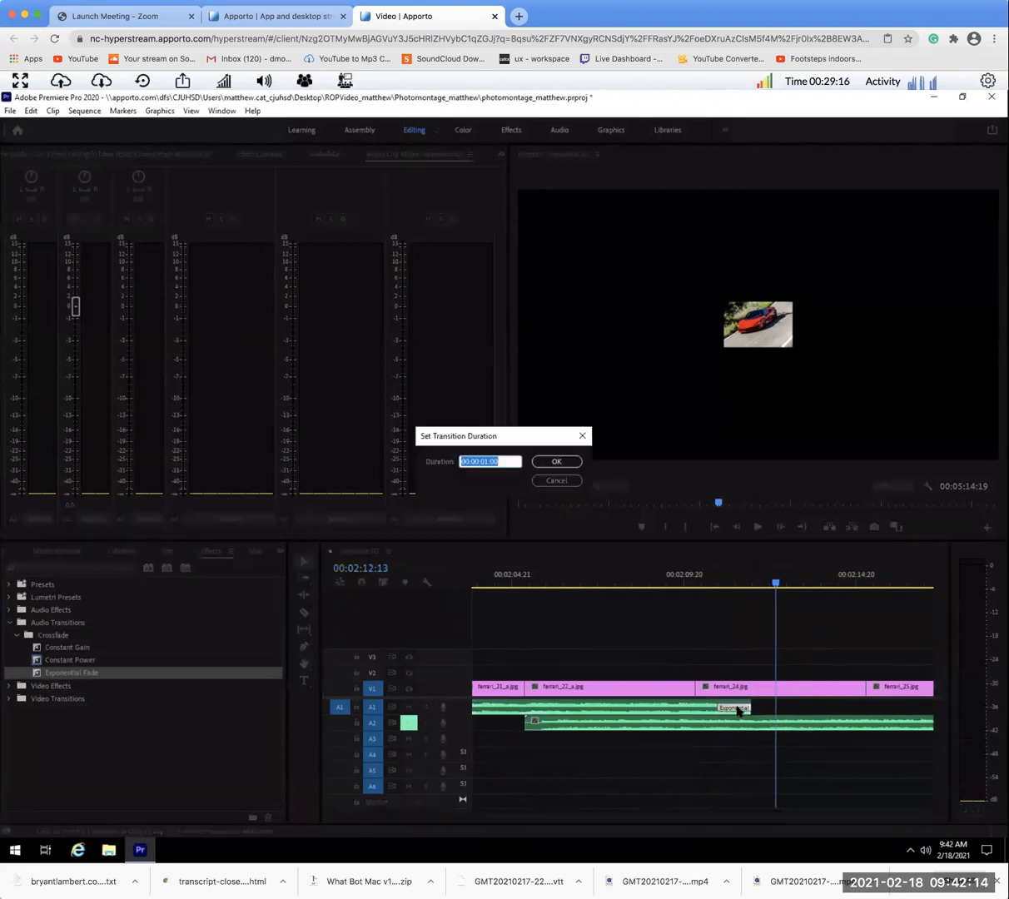
type("300")
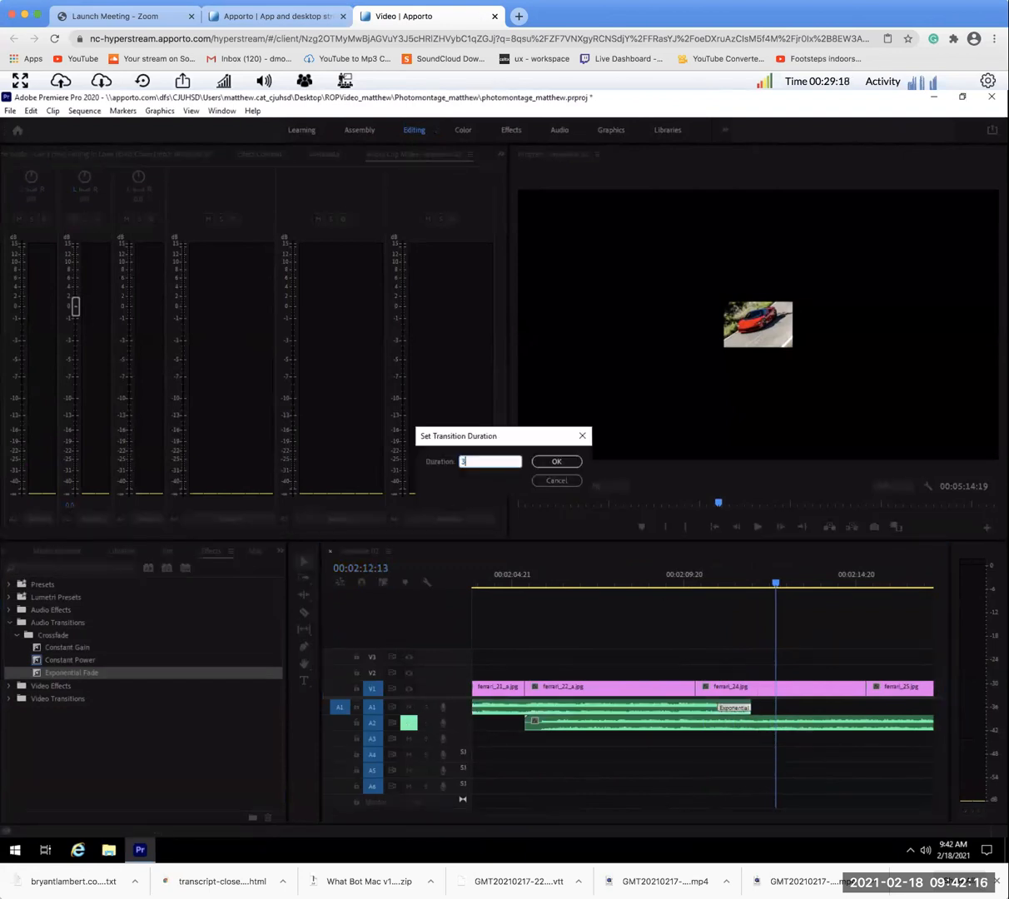
key("Return")
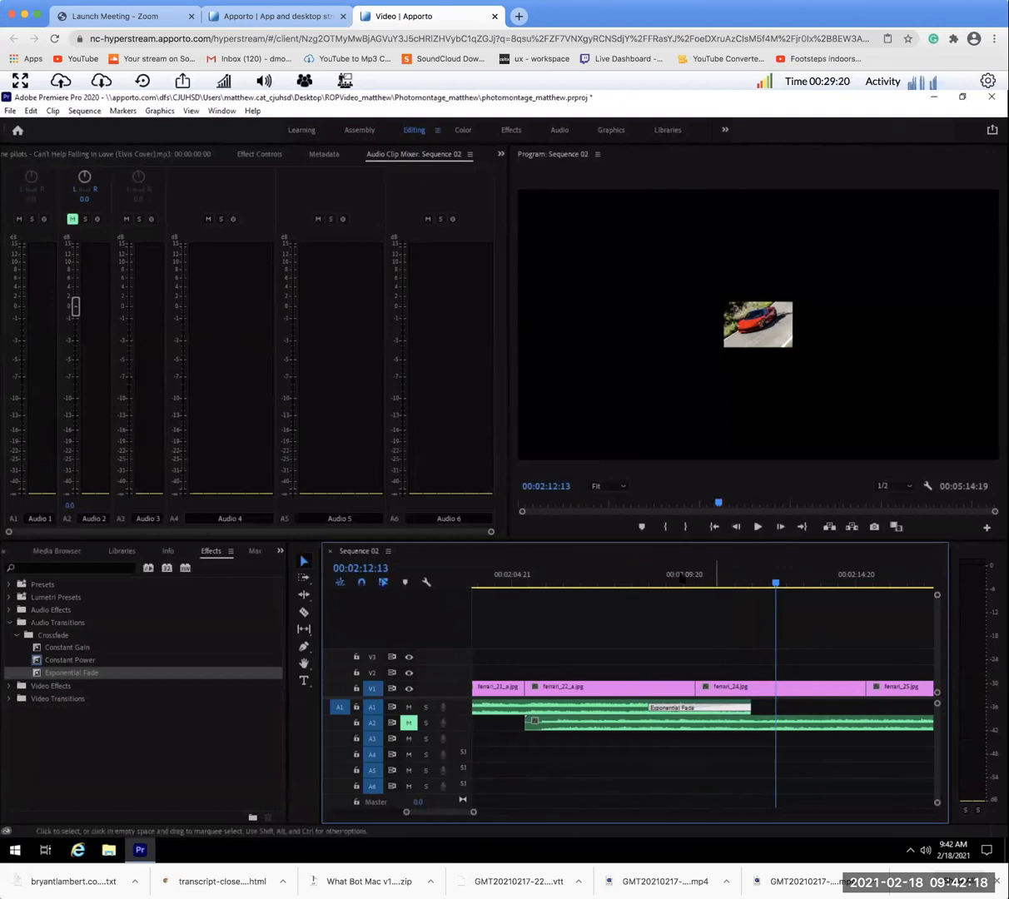
left_click_drag(658, 581, 594, 587)
key("space")
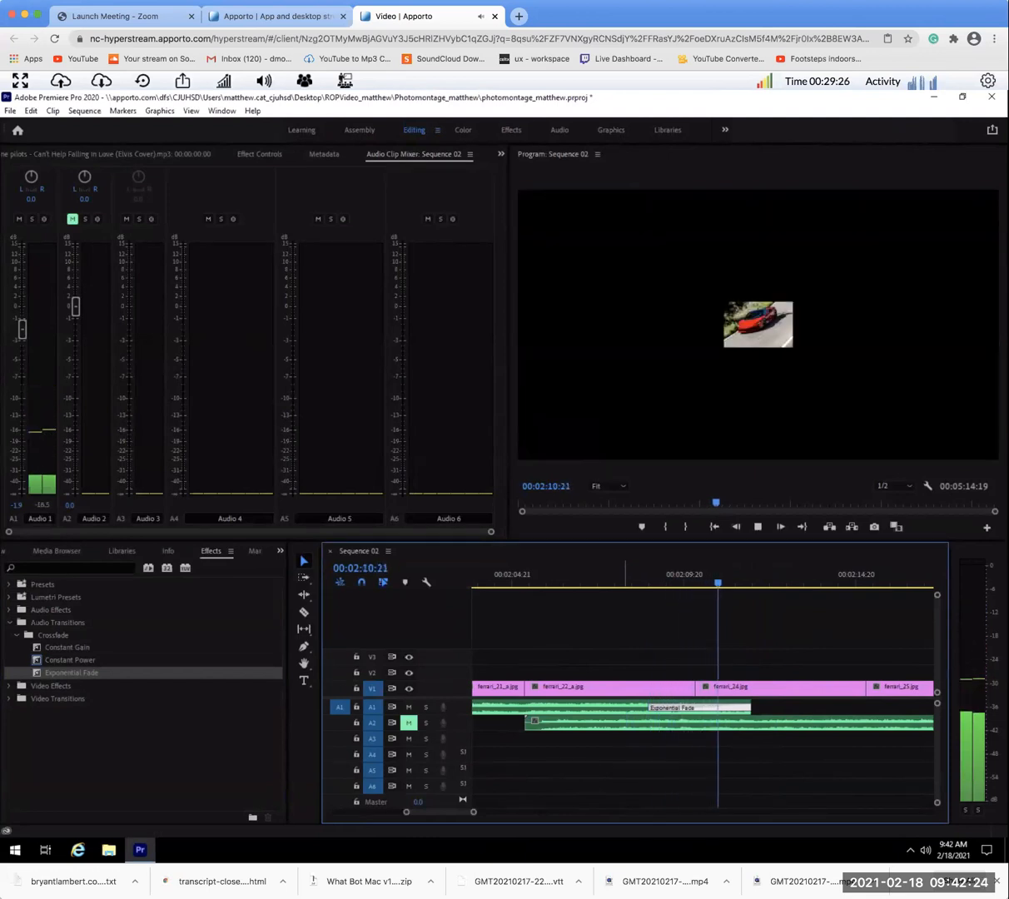
key("space")
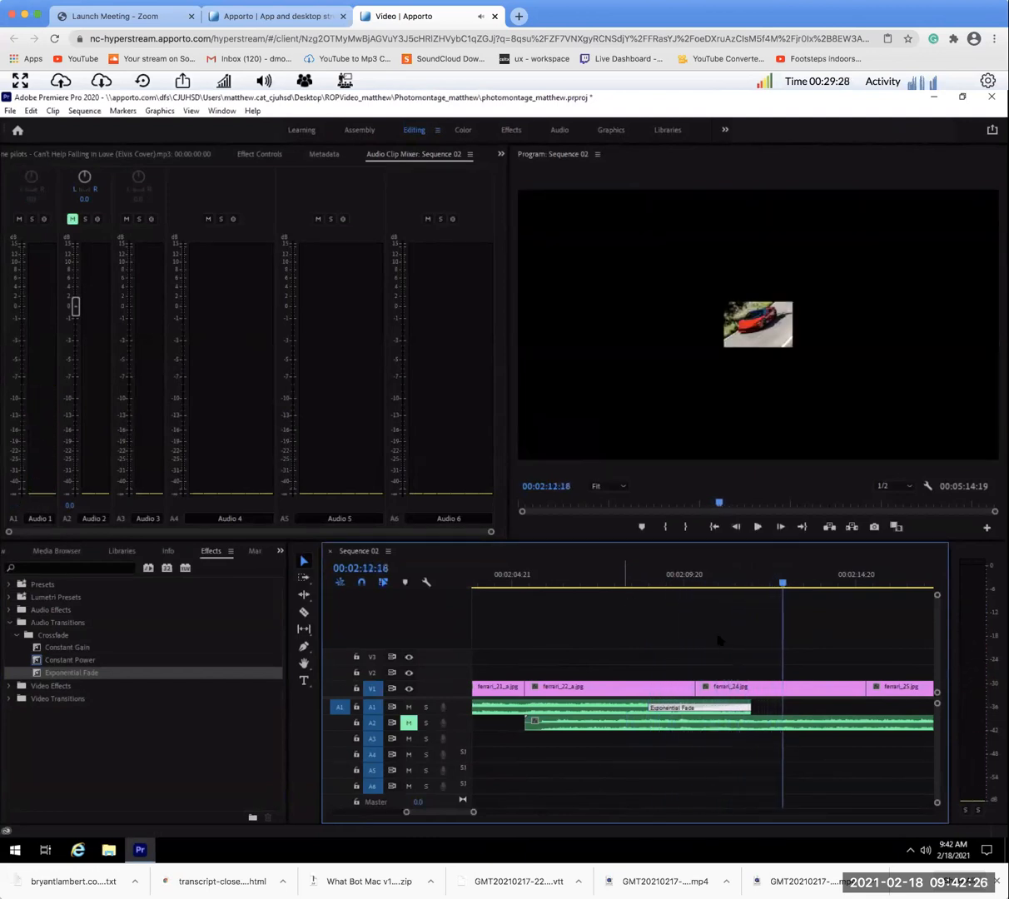
- Shift the Imagine Dragons song to start just before the first song's fade, mute A1, unmute A2 and play it from about 00:02:08:09
left_click_drag(613, 725, 725, 722)
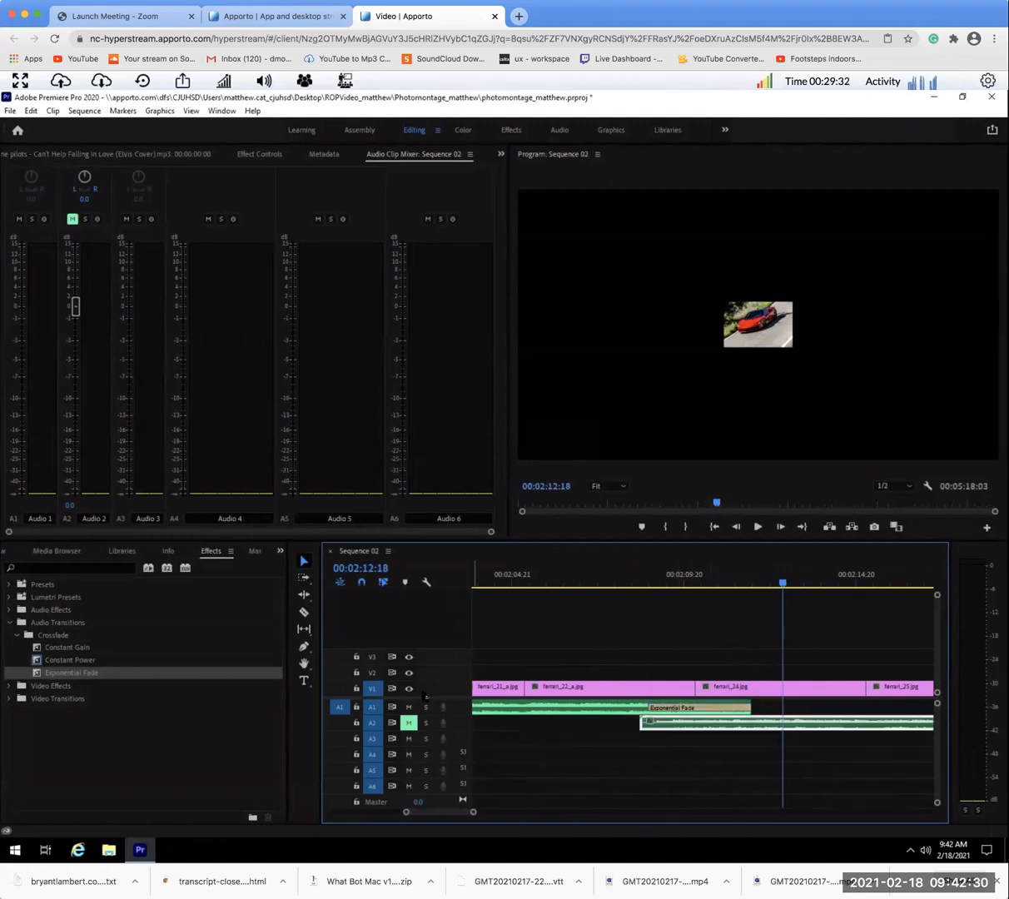
left_click(408, 707)
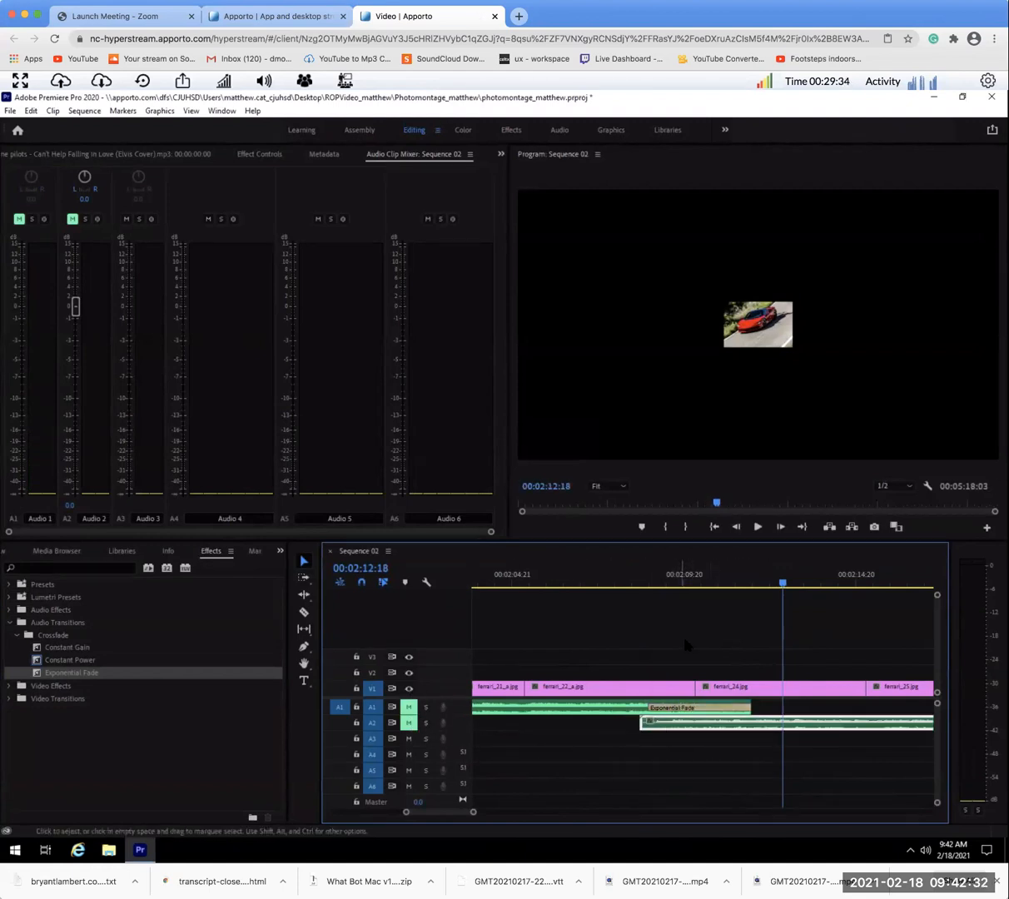
left_click(409, 710)
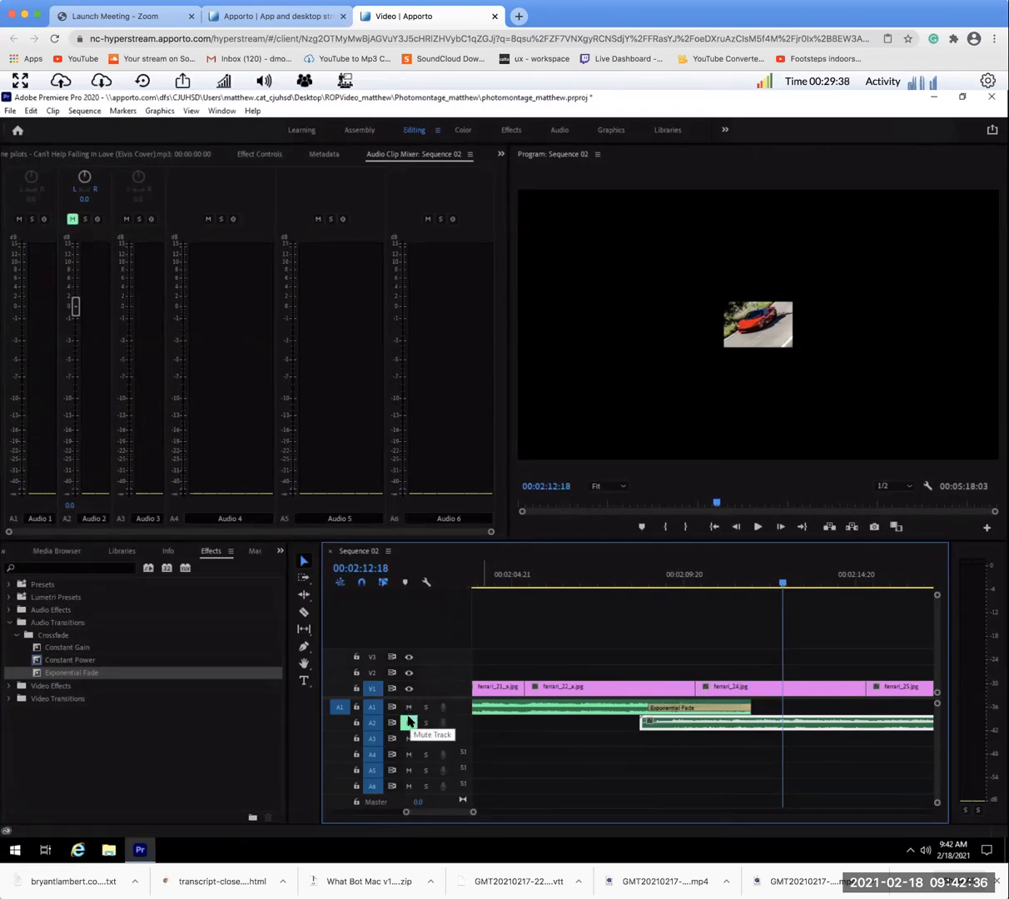
left_click(409, 722)
left_click(409, 706)
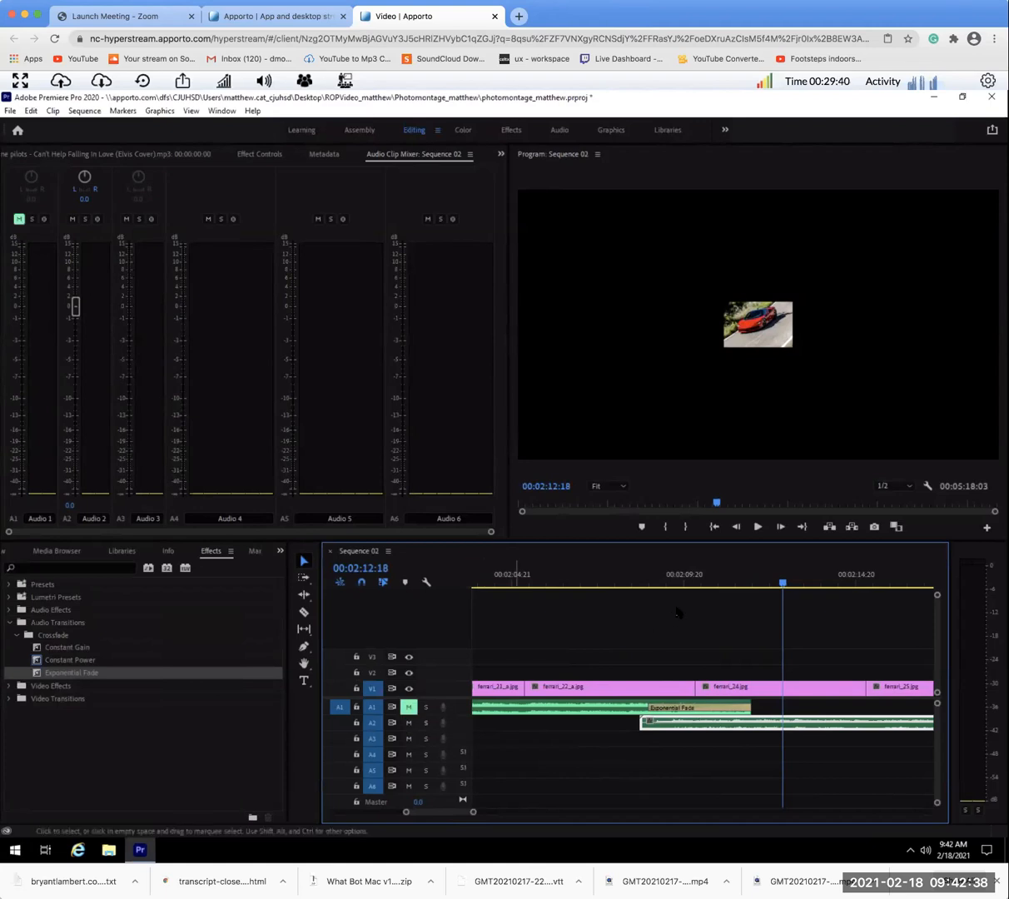
left_click(632, 583)
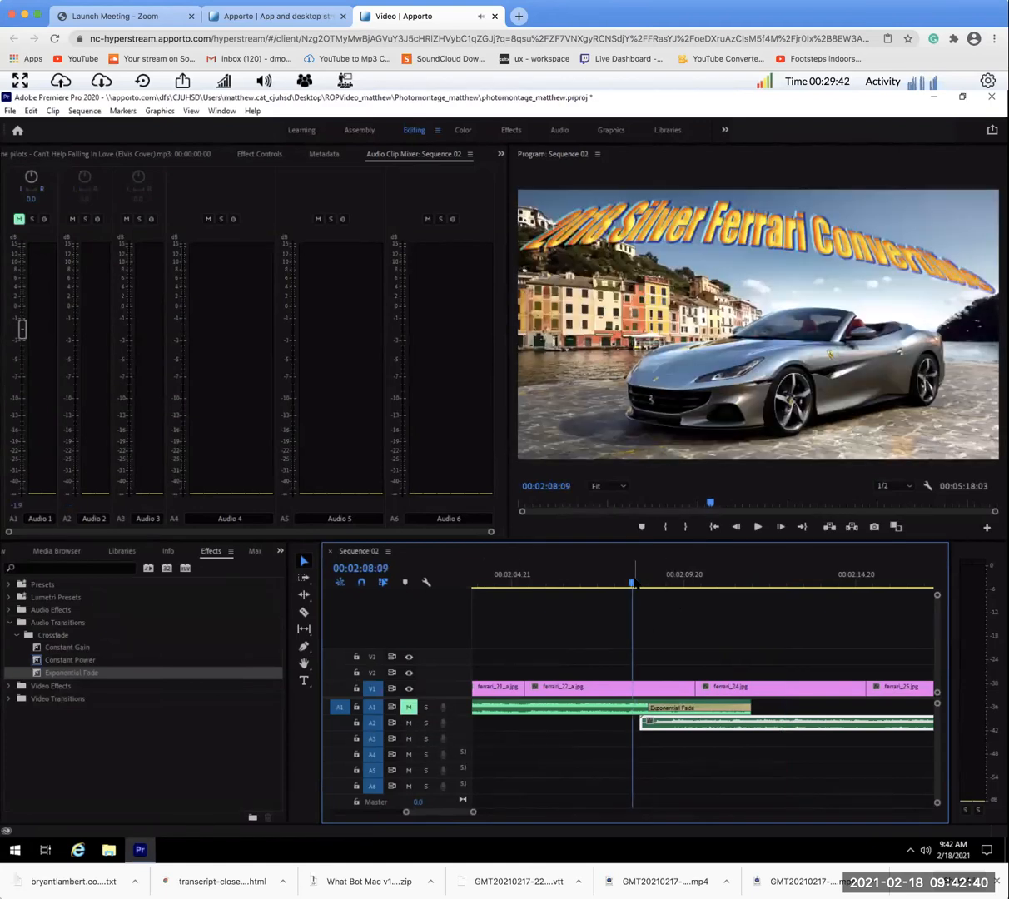
key("space")
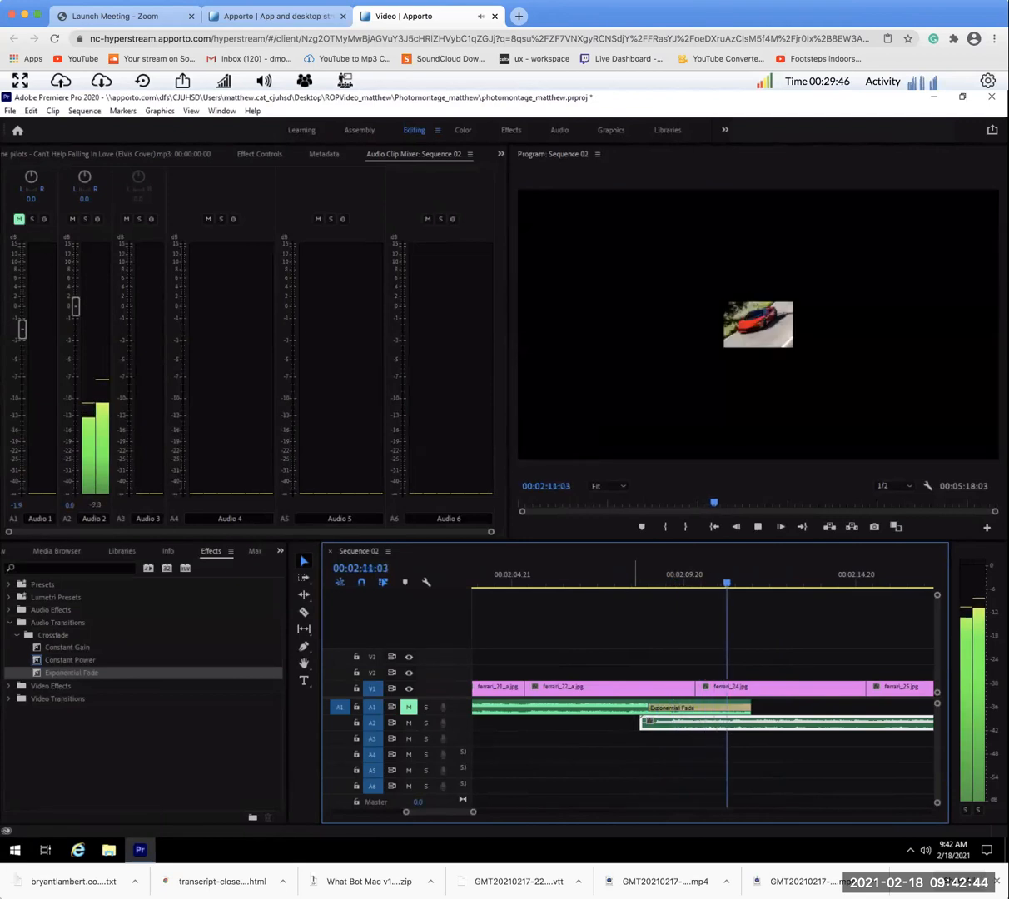
key("space")
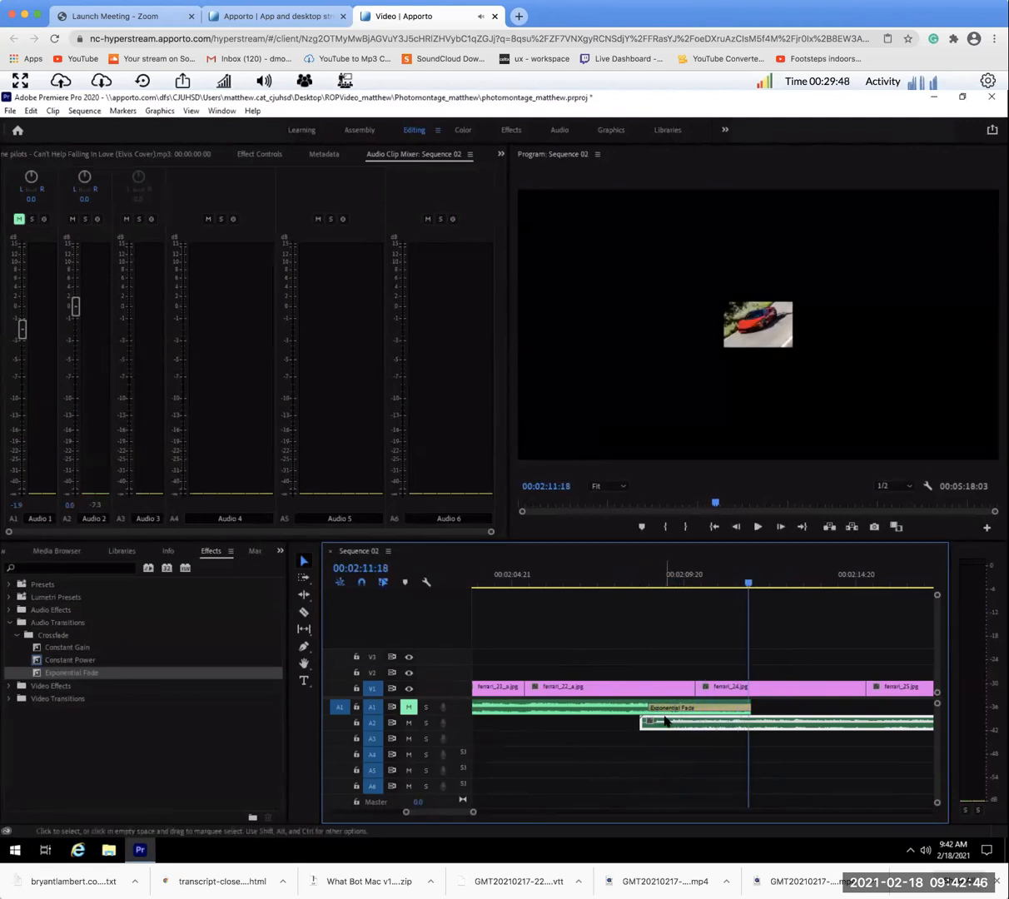
- Align the Imagine Dragons song's start with the first song's fade and add a 3-second Exponential Fade to its beginning
left_click_drag(665, 722, 668, 724)
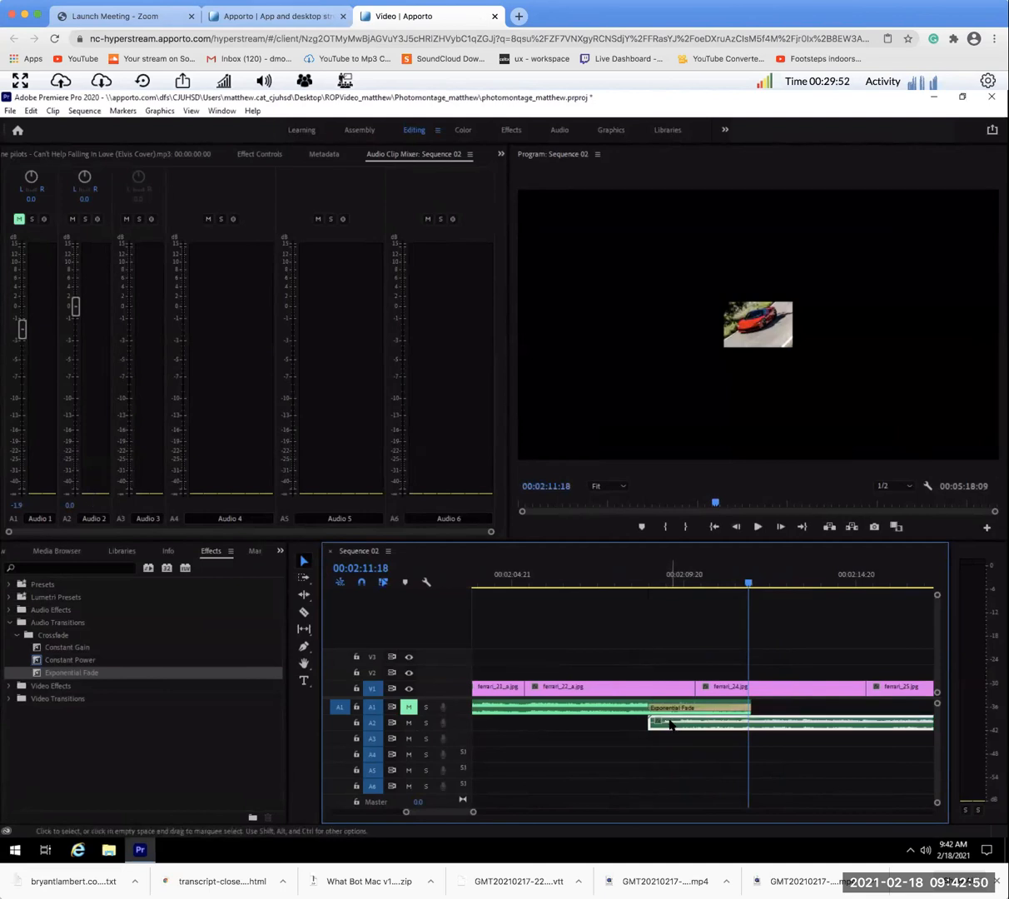
left_click_drag(40, 672, 663, 725)
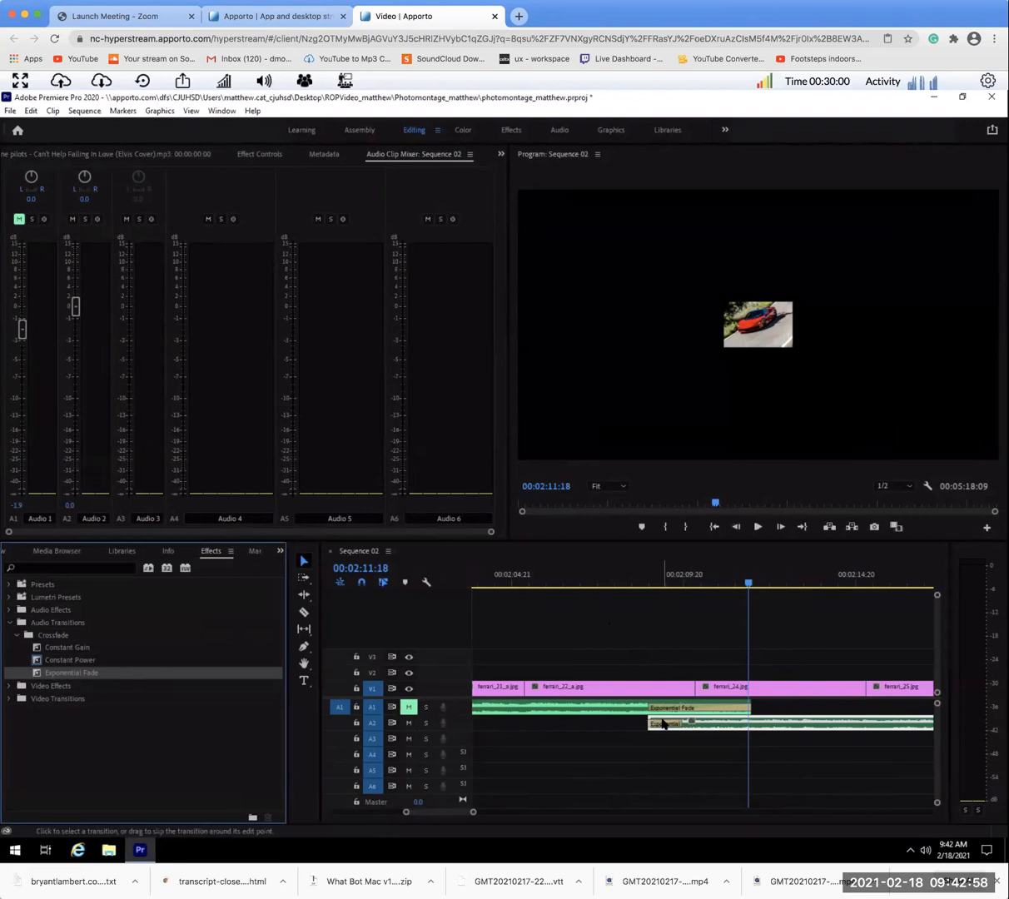
double_click(661, 724)
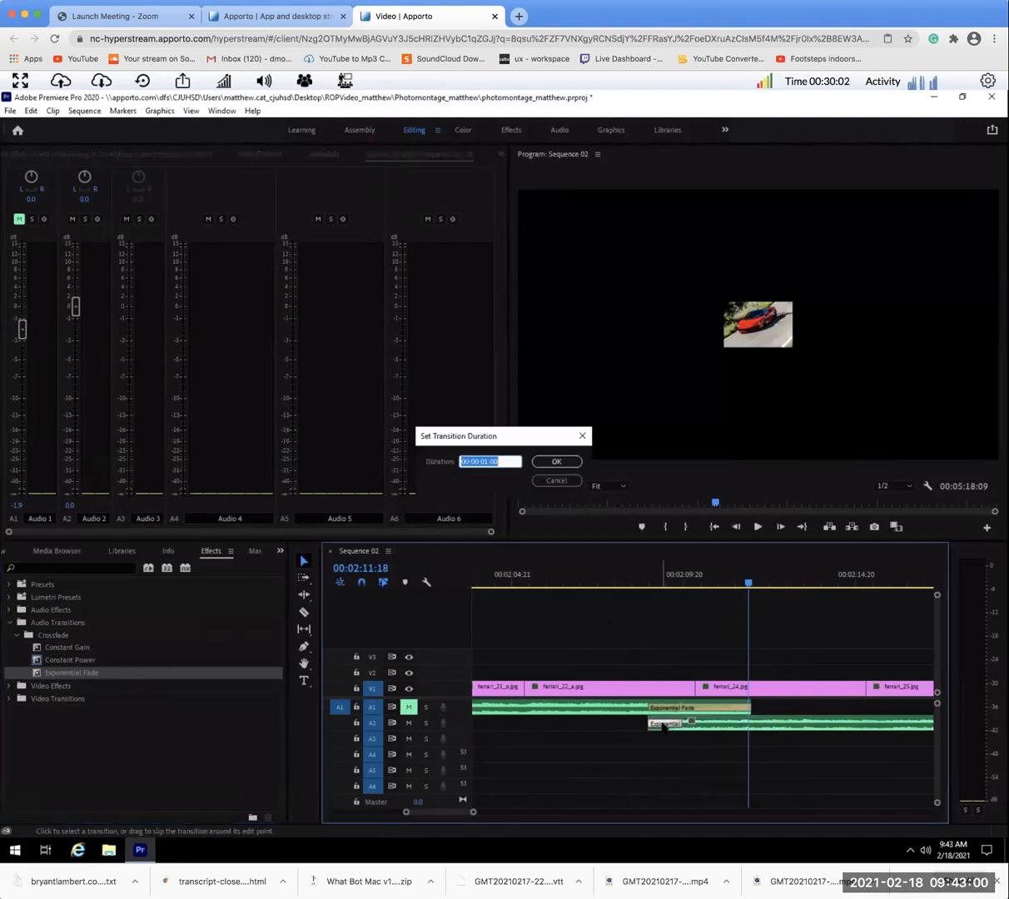
type("300")
key("Return")
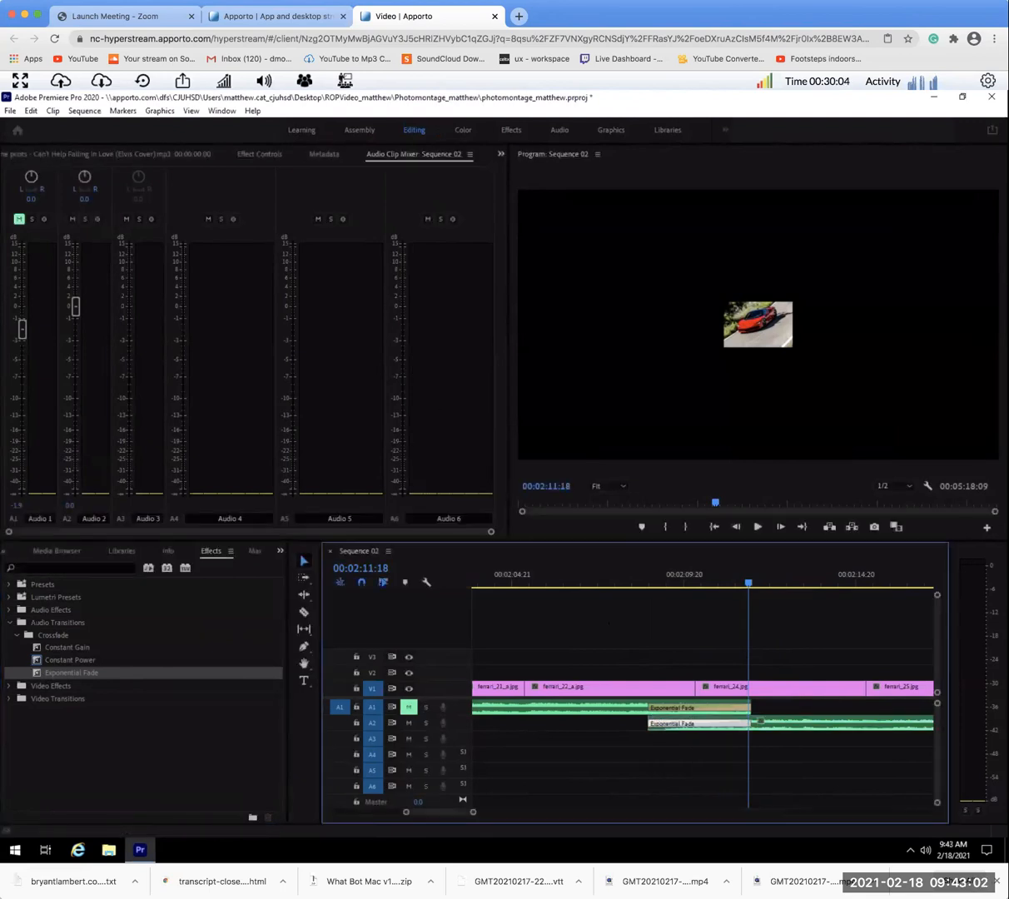
- Unmute track A1 and play the crossfade between the two songs twice, the second time from about 00:02:08:01
left_click(407, 707)
left_click_drag(614, 583, 591, 583)
key("space")
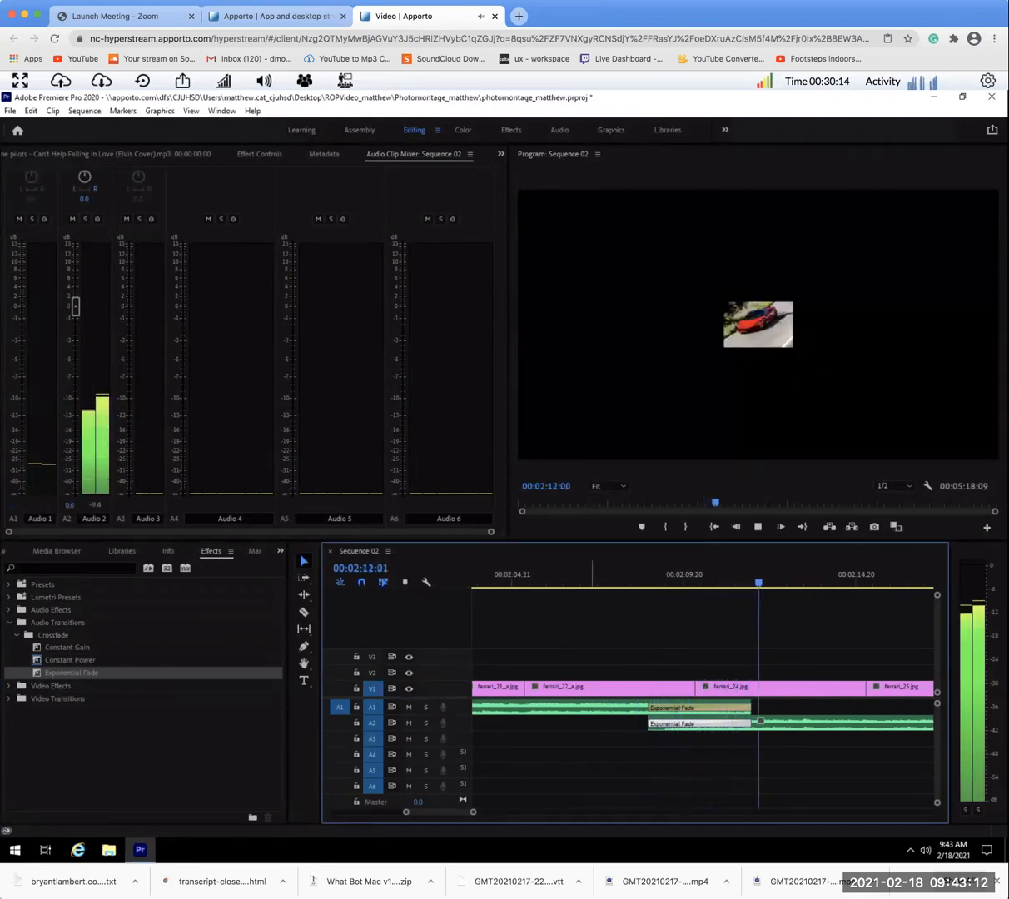
key("space")
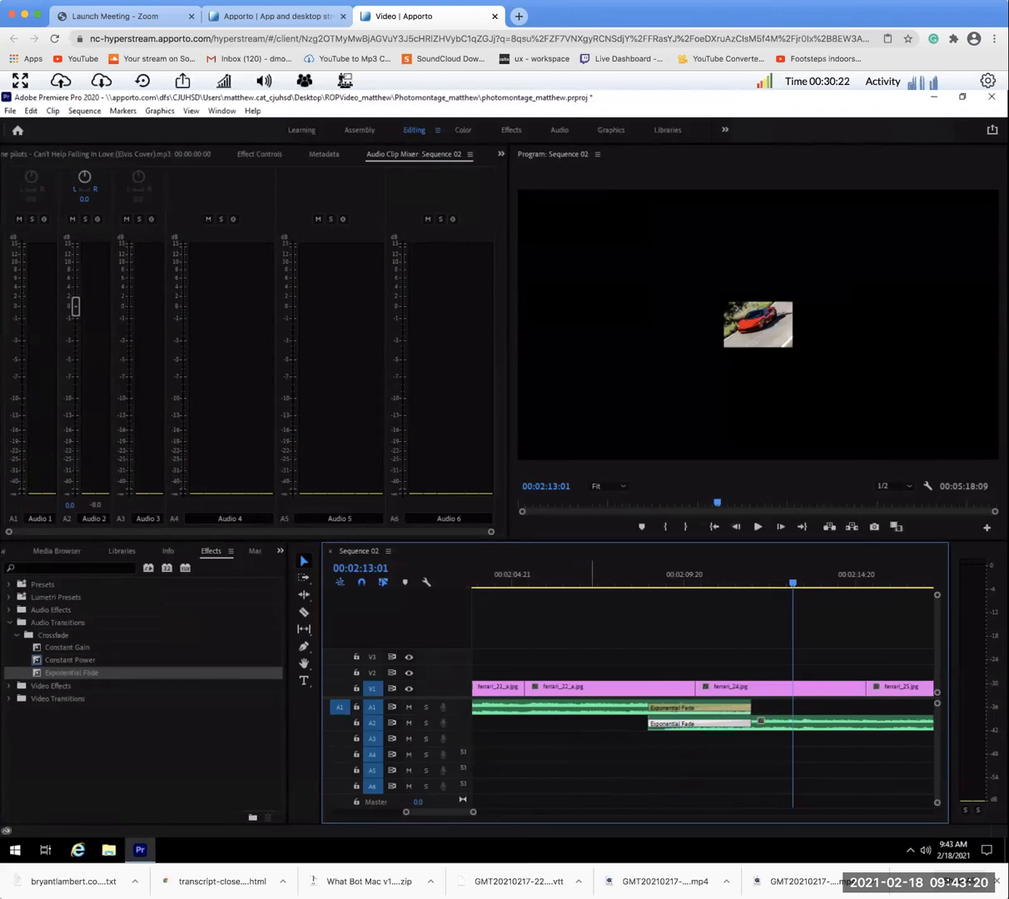
left_click(620, 580)
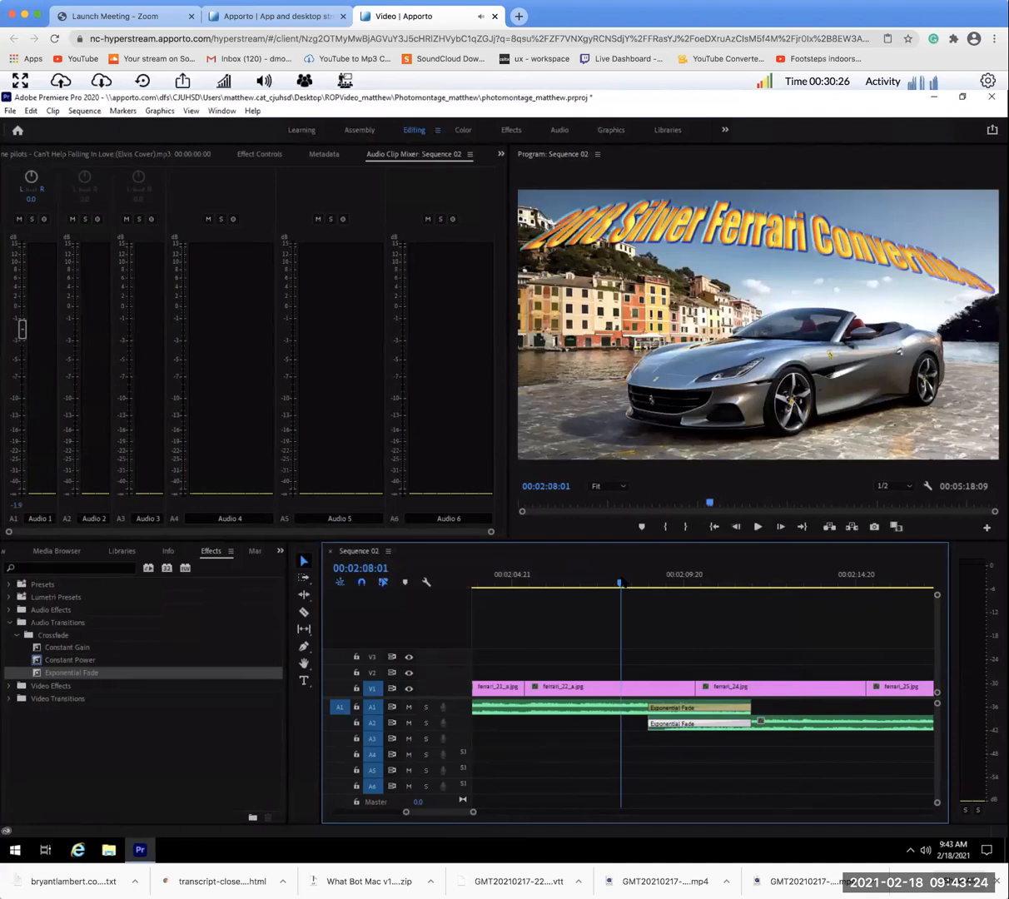
key("space")
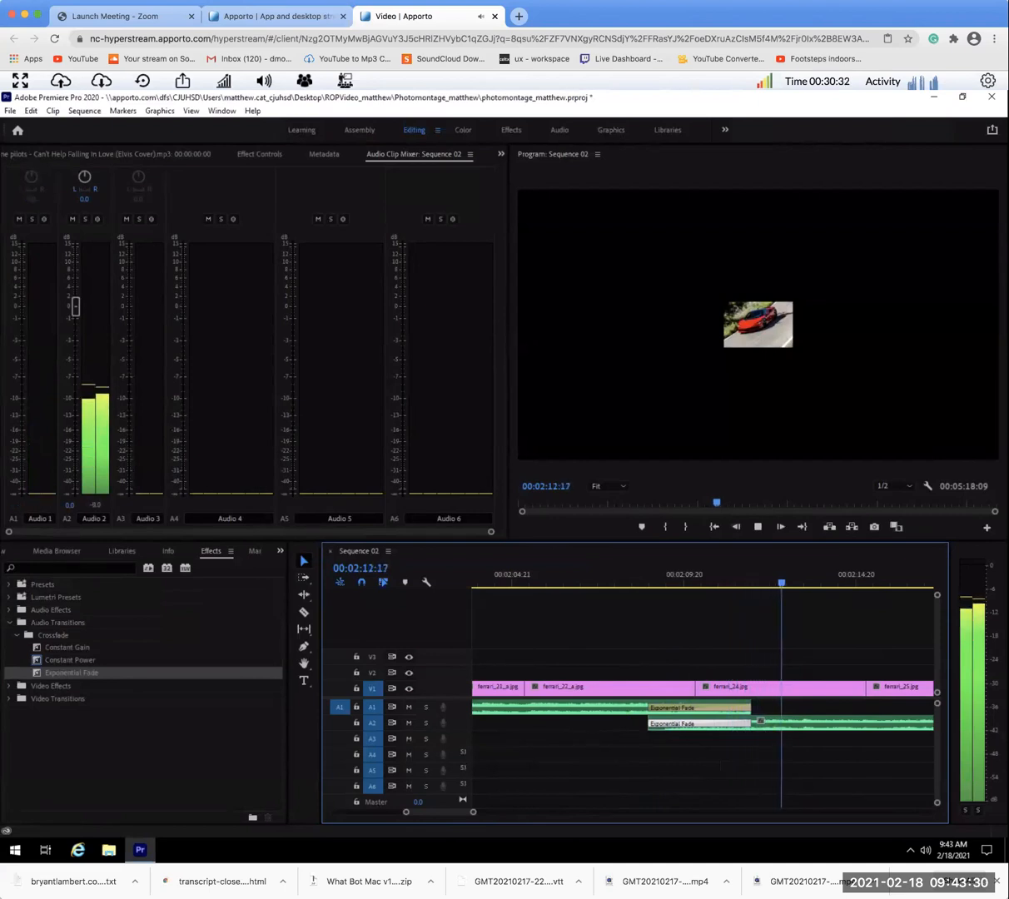
key("space")
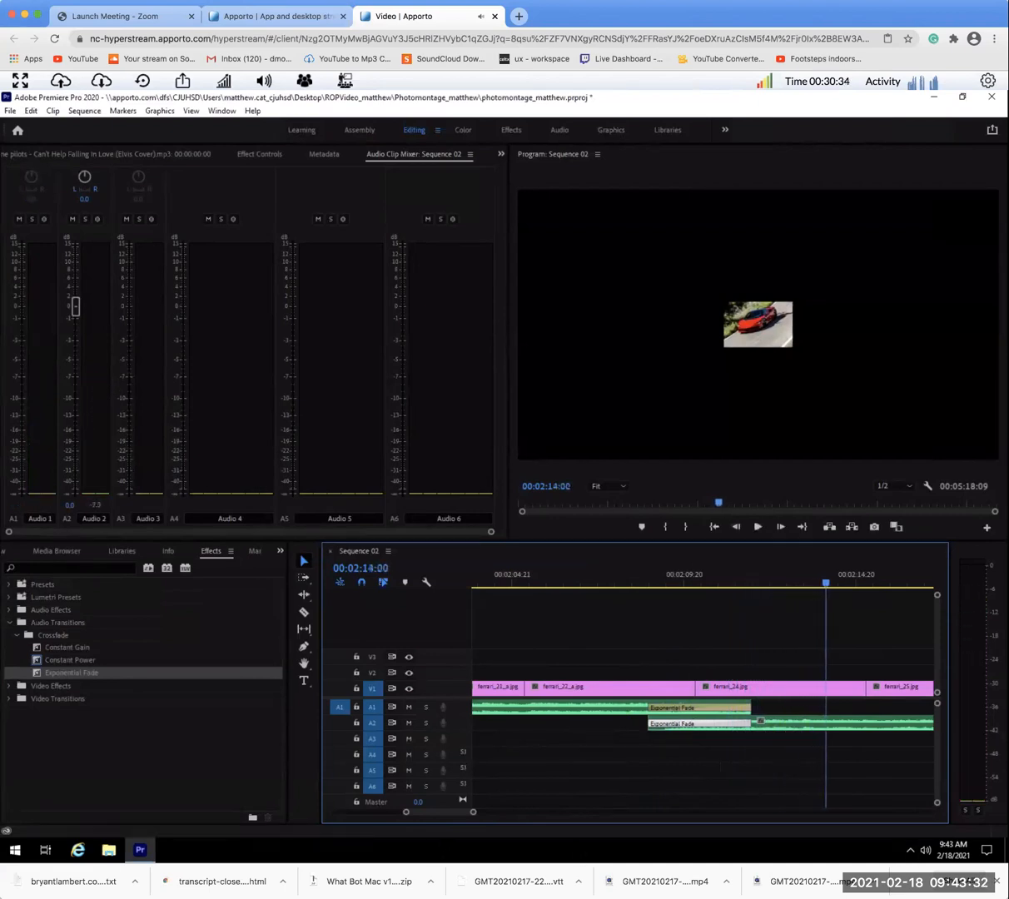
- Play the montage's ending from about 00:03:18:08 and stop just past the last clip at 00:03:25:02
left_click_drag(472, 814, 579, 814)
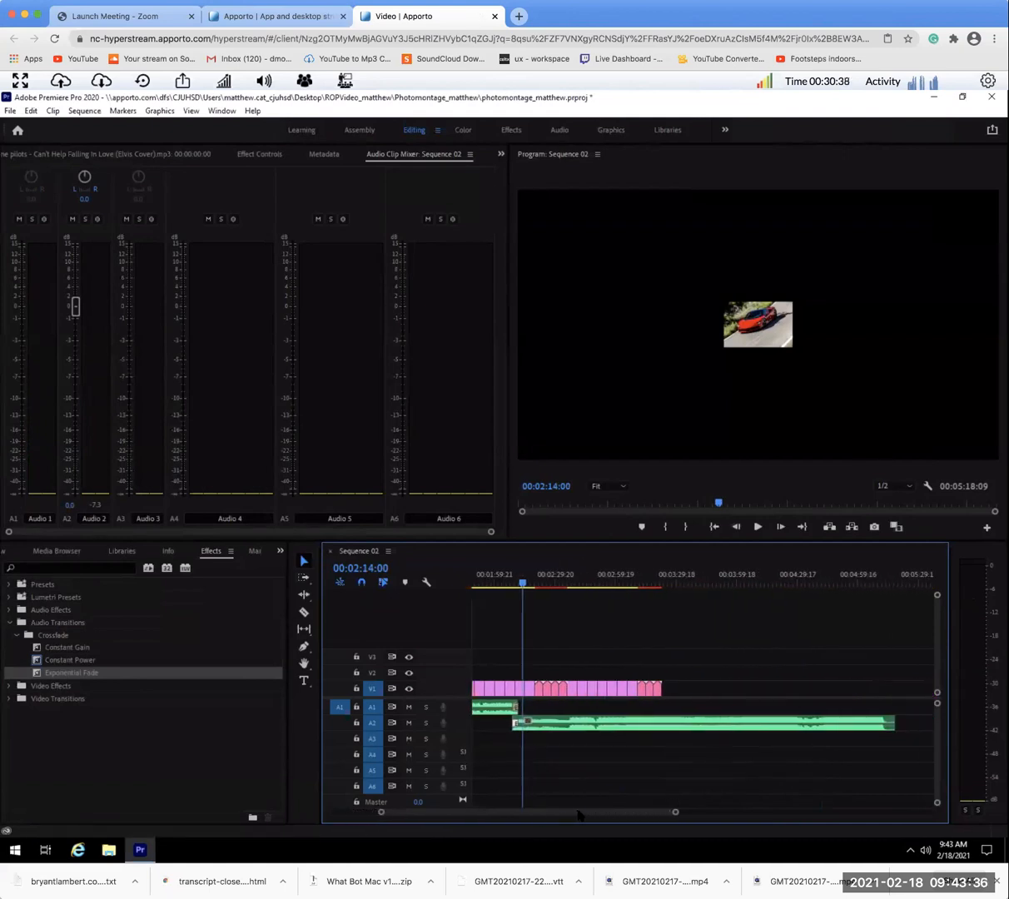
left_click(653, 584)
left_click_drag(653, 584, 652, 584)
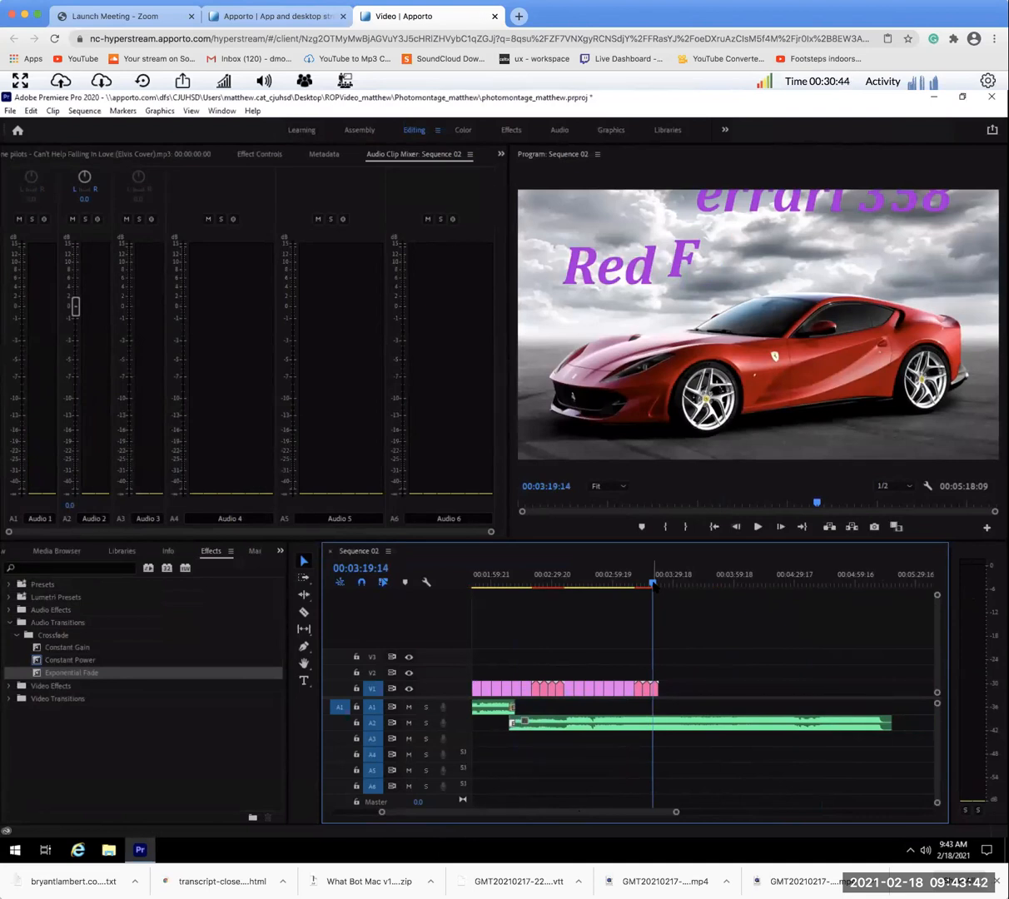
left_click_drag(653, 583, 650, 584)
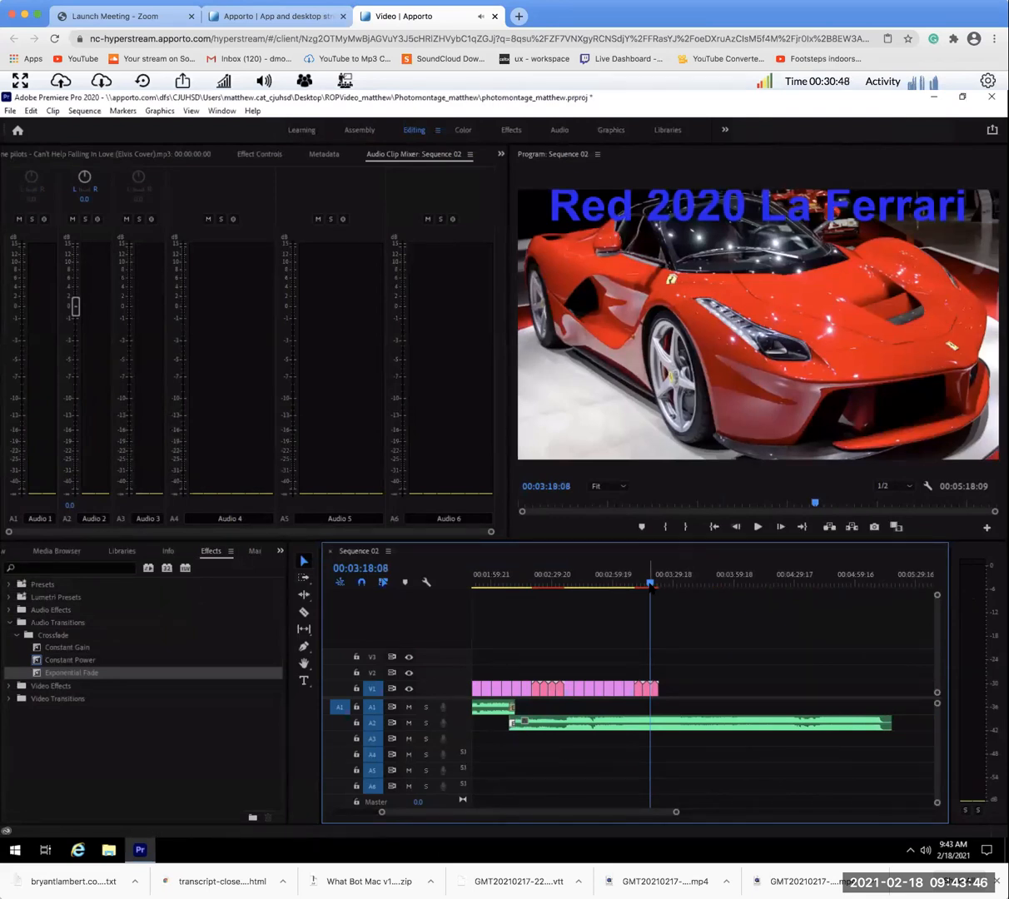
key("space")
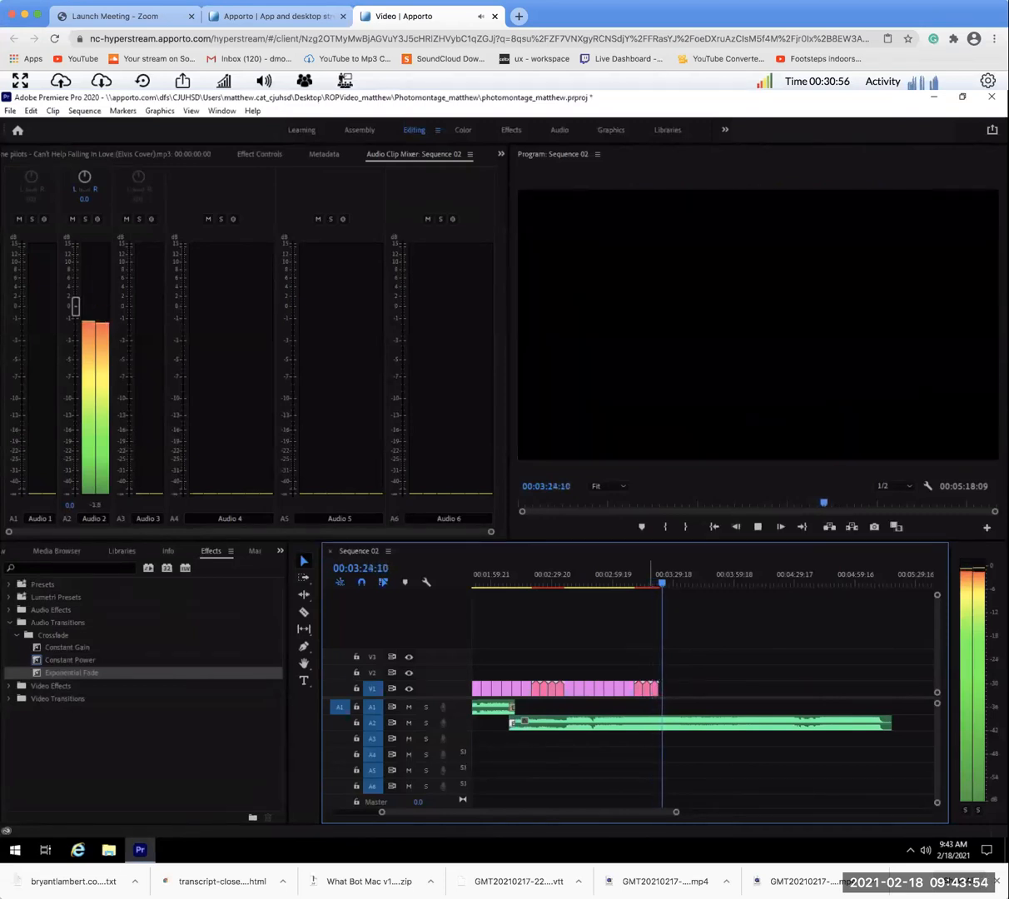
key("space")
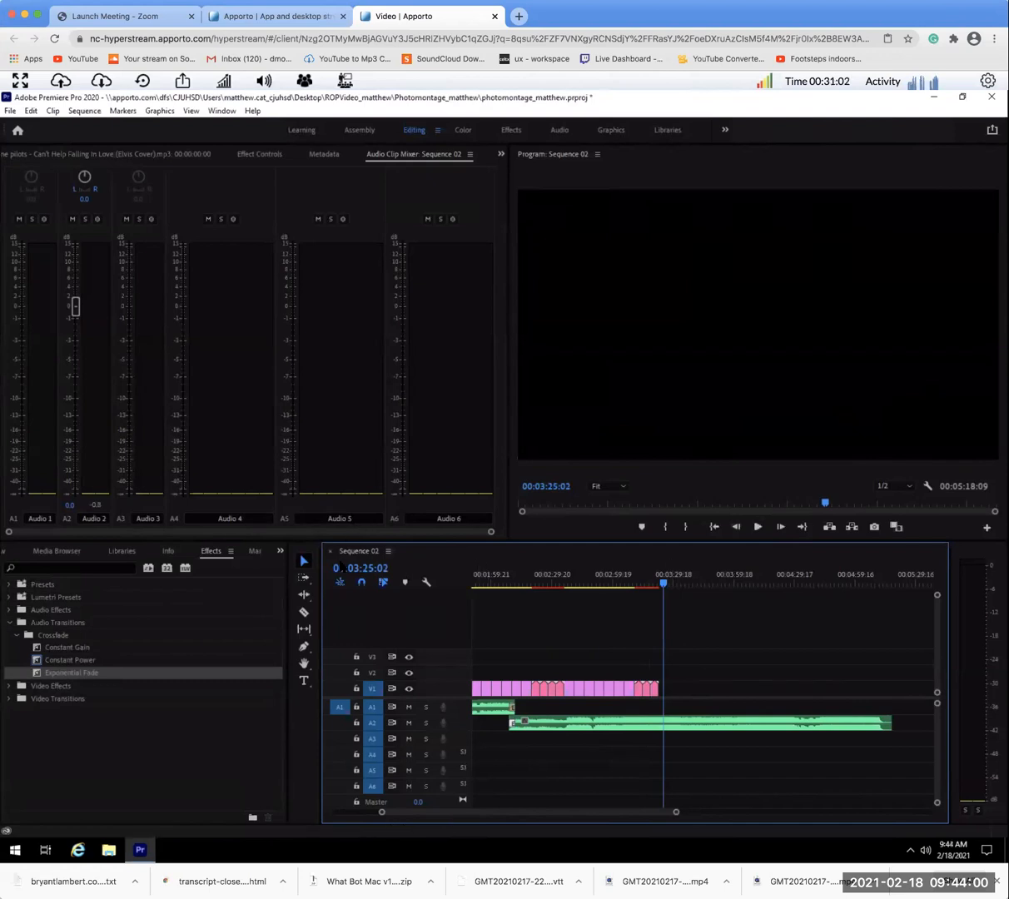
- Cut the Imagine Dragons song on A2 at 00:03:25:02 and delete the part after the cut
left_click(304, 612)
left_click(667, 723)
left_click(303, 560)
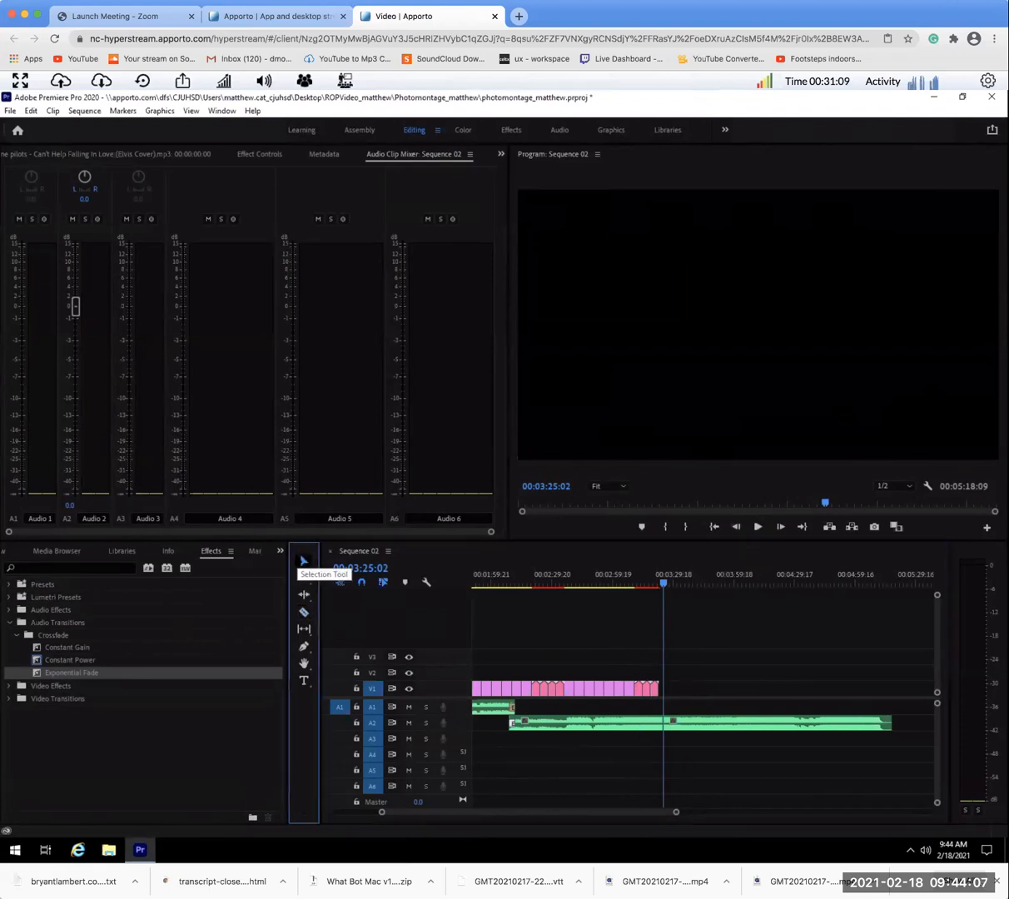
left_click(712, 723)
key("Delete")
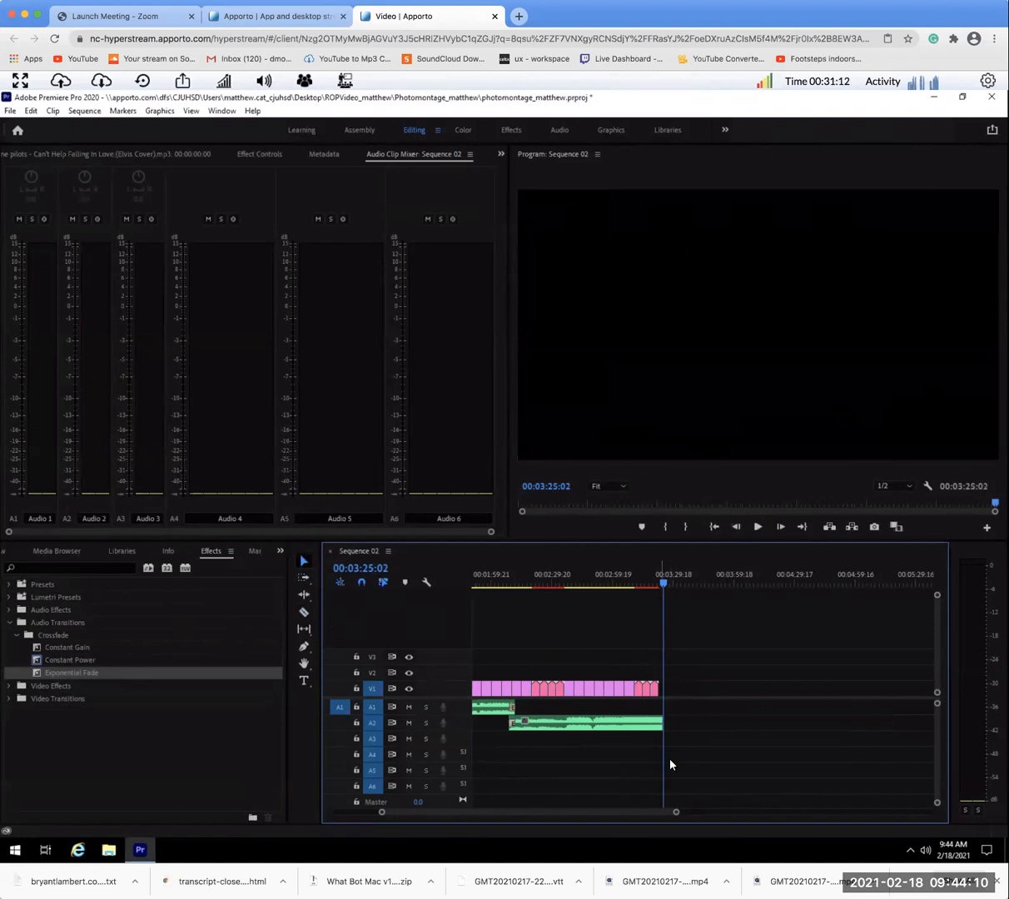
- Play the end of the sequence from the start of the last clip to hear how the trimmed song ends
left_click_drag(676, 812, 581, 817)
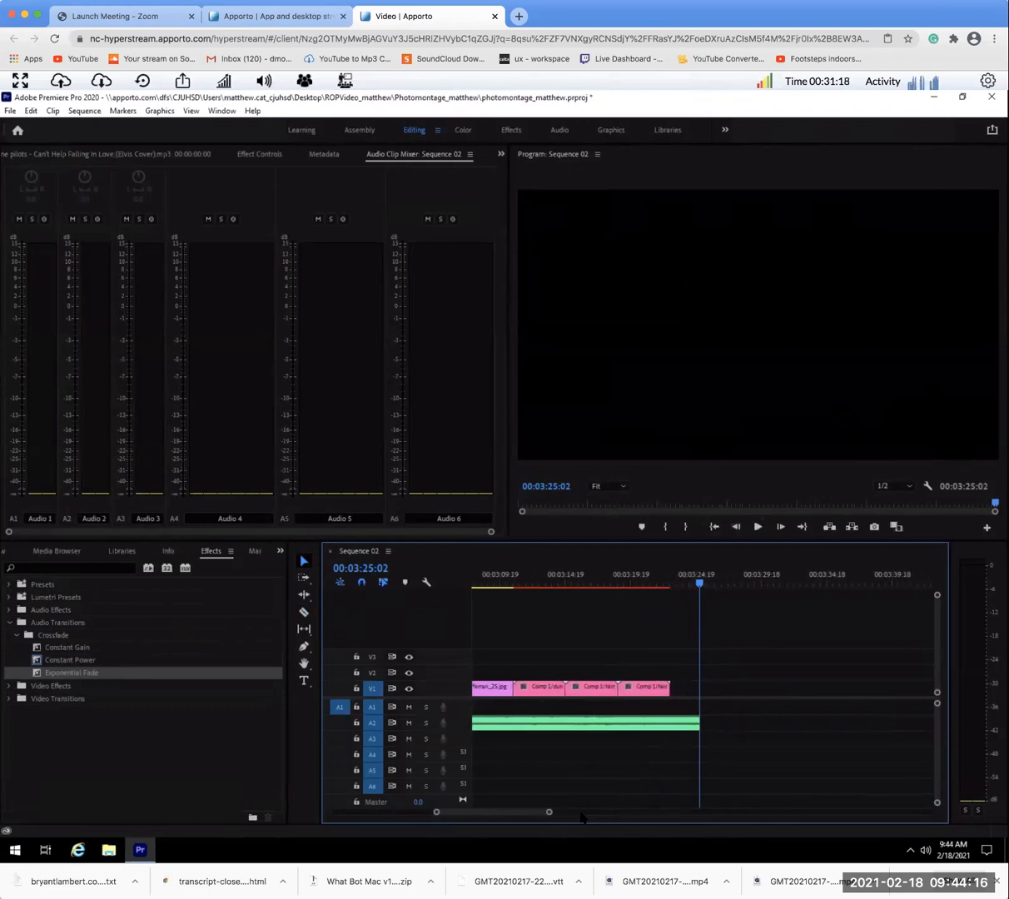
left_click_drag(714, 577, 619, 583)
key("space")
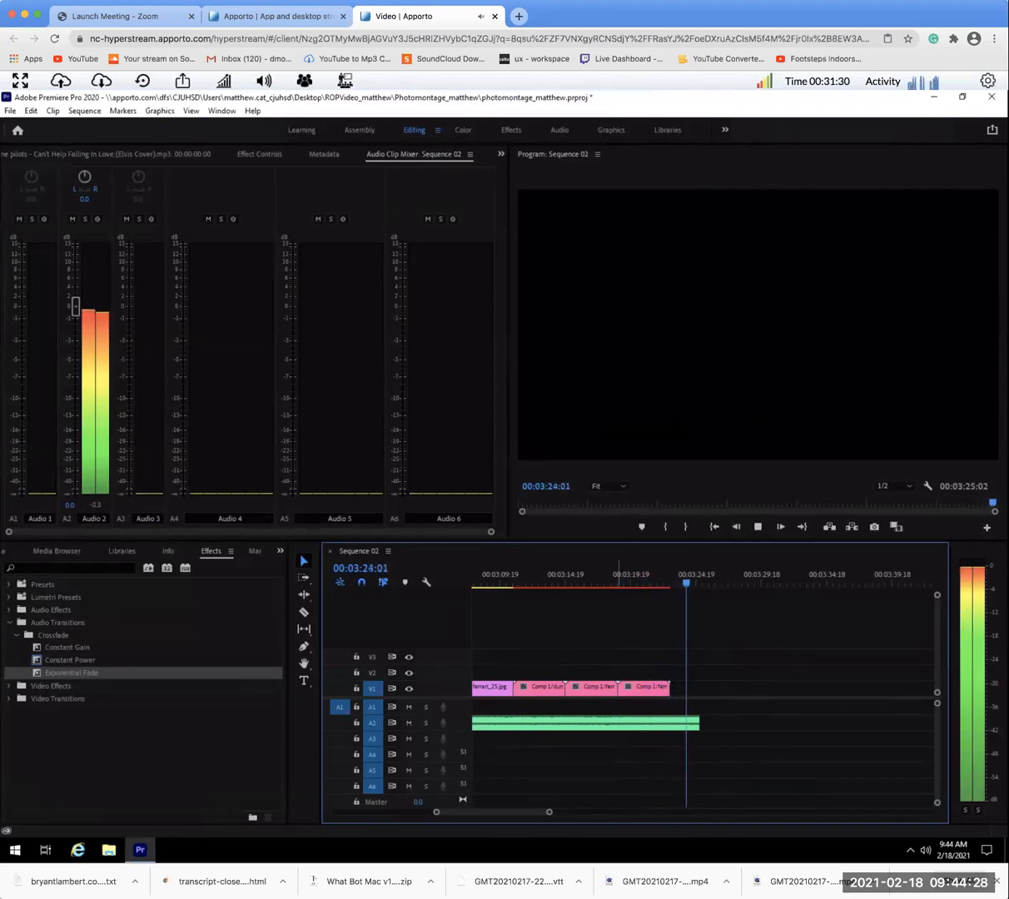
key("space")
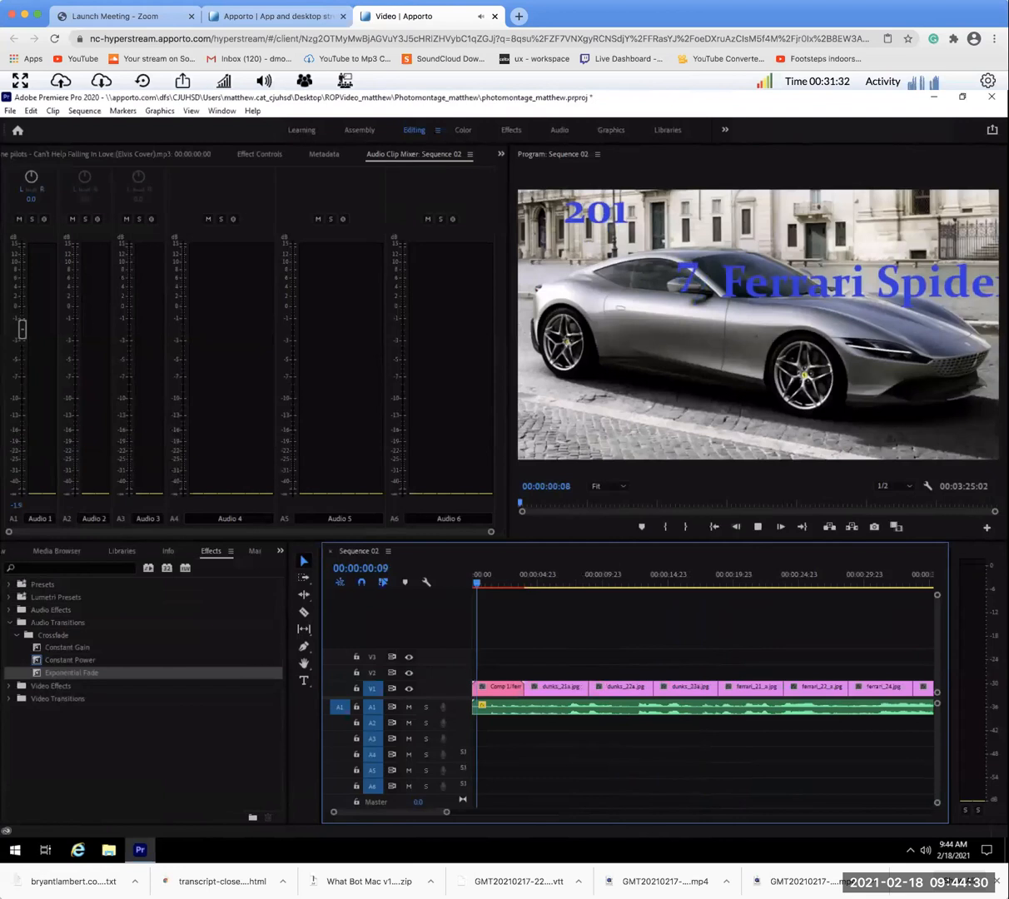
- Add a 4-second Exponential Fade to the end of the trimmed Imagine Dragons song on A2
left_click_drag(397, 815, 499, 814)
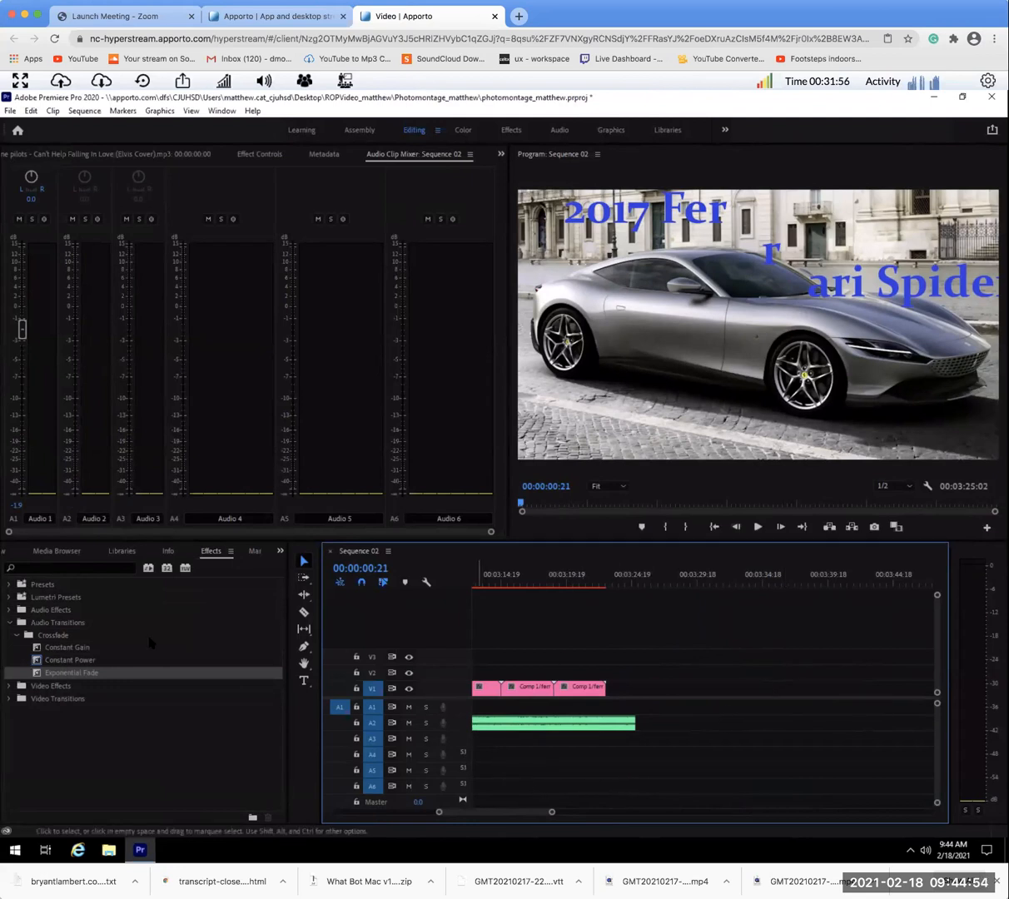
mouse_move(53, 670)
left_mouse_down()
mouse_move(604, 698)
mouse_move(593, 690)
mouse_move(630, 724)
left_mouse_up()
double_click(630, 724)
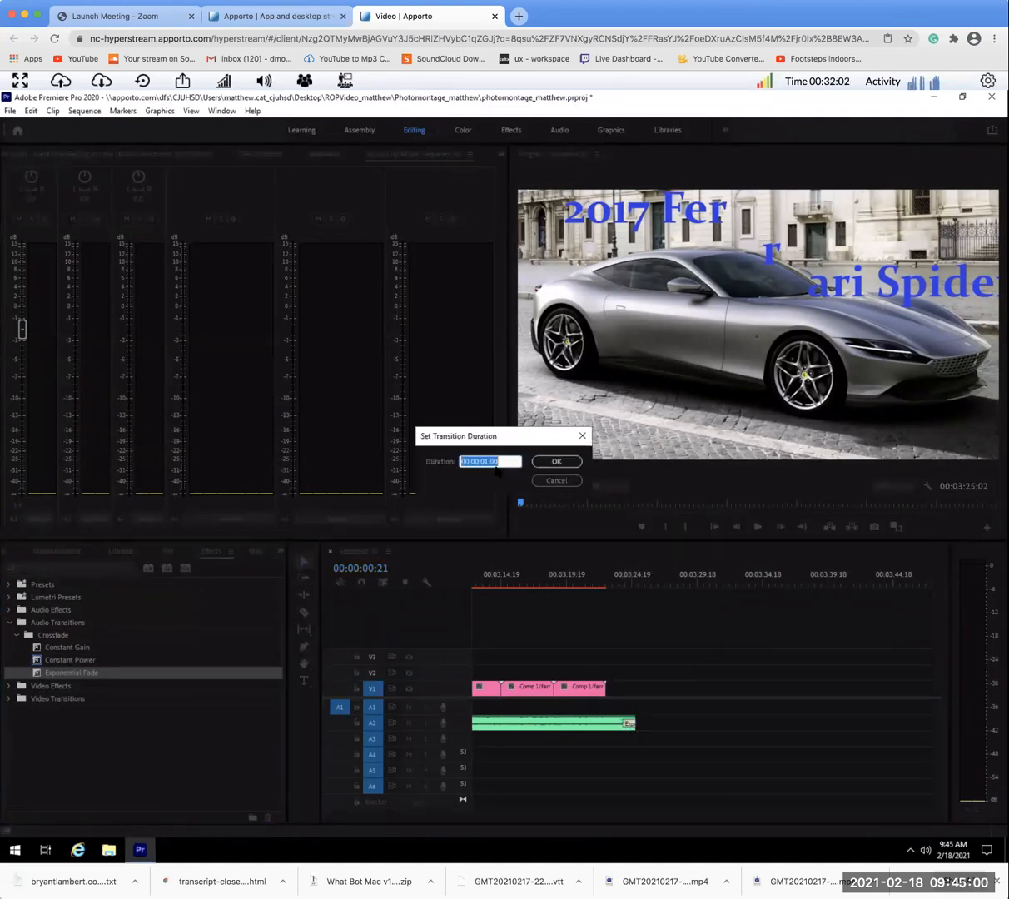
type("400")
key("Return")
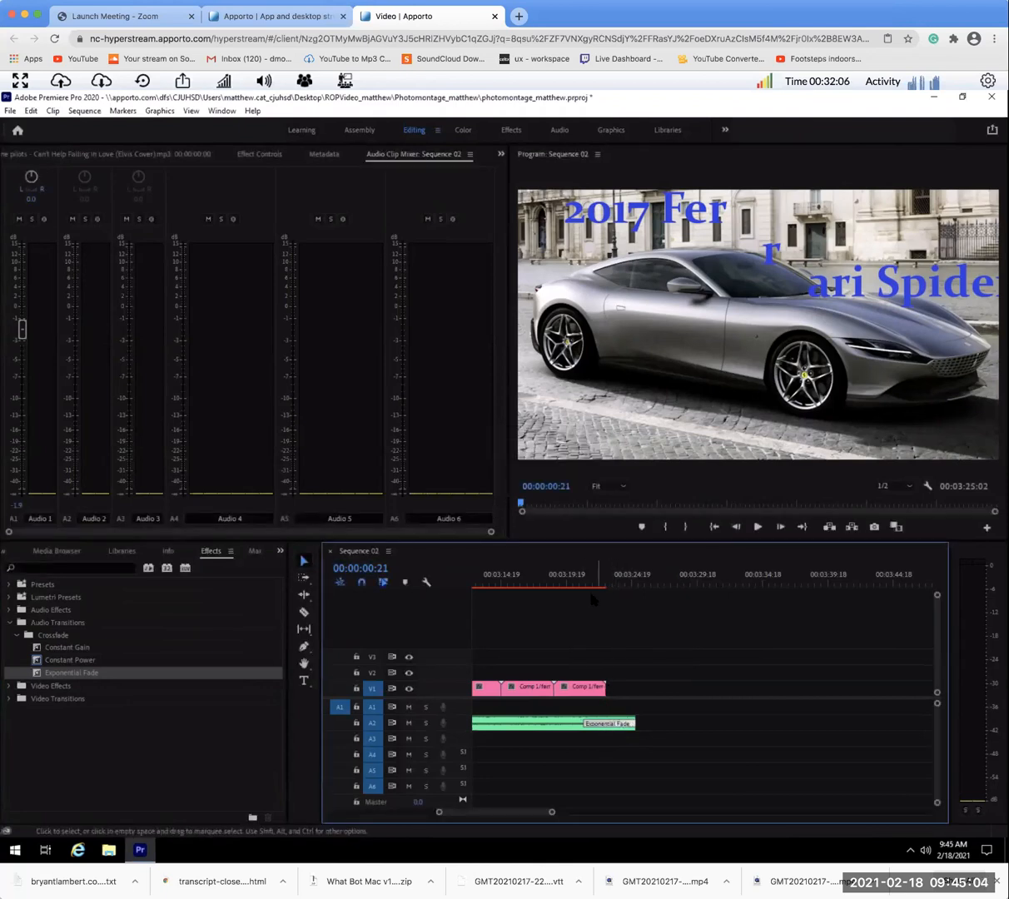
- Set the closing Exponential Fade's duration to 5 seconds and play the fade-out from about 00:03:19:15
double_click(607, 725)
type("500")
key("Return")
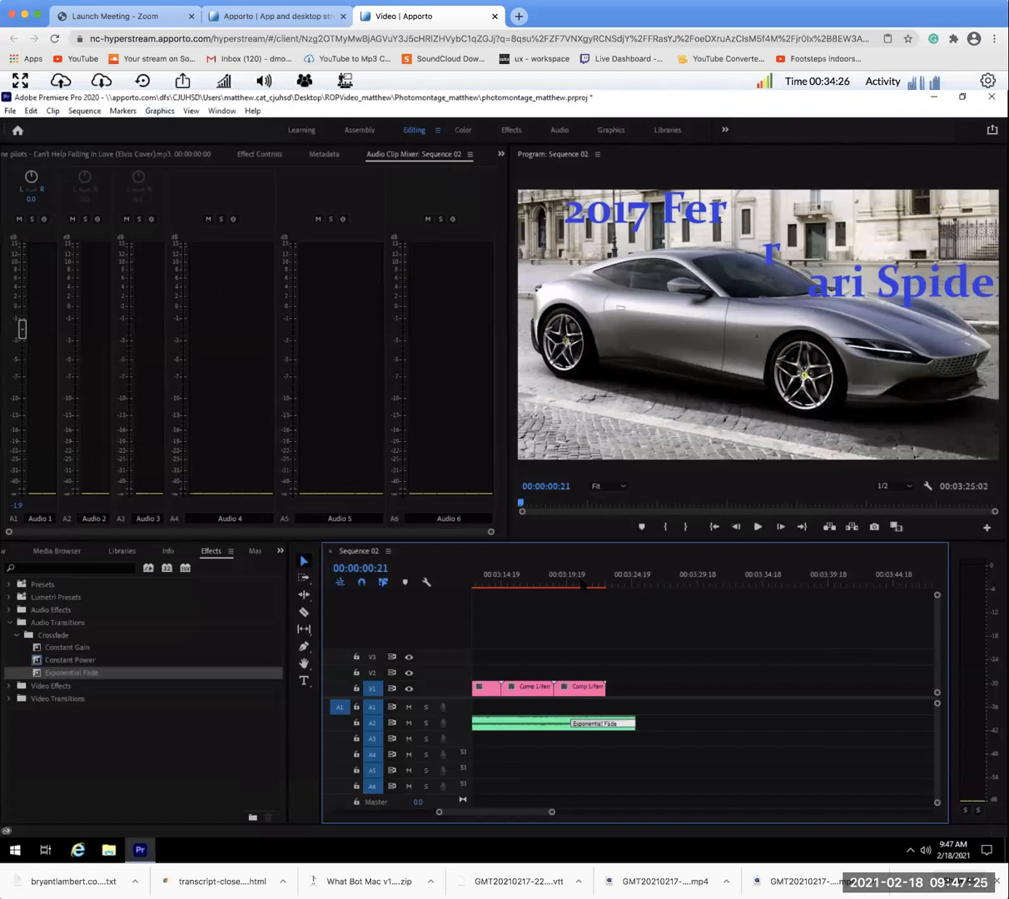
left_click_drag(583, 585, 564, 583)
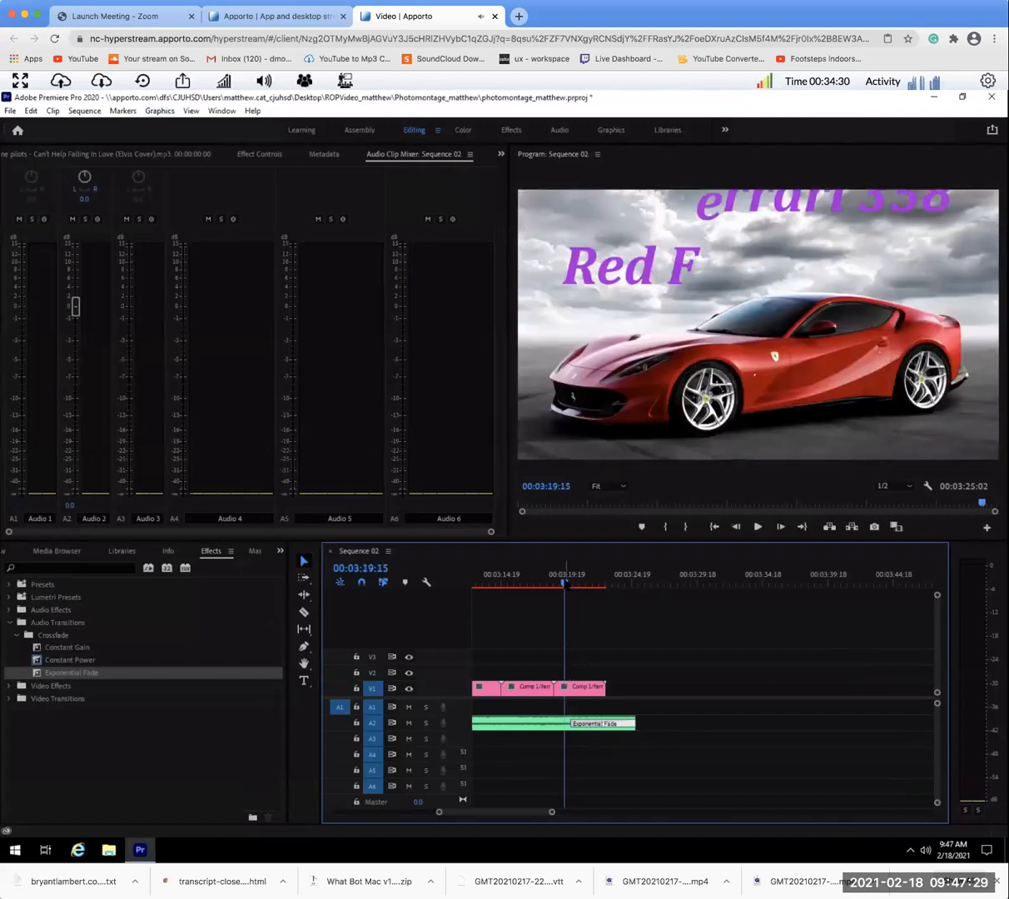
key("space")
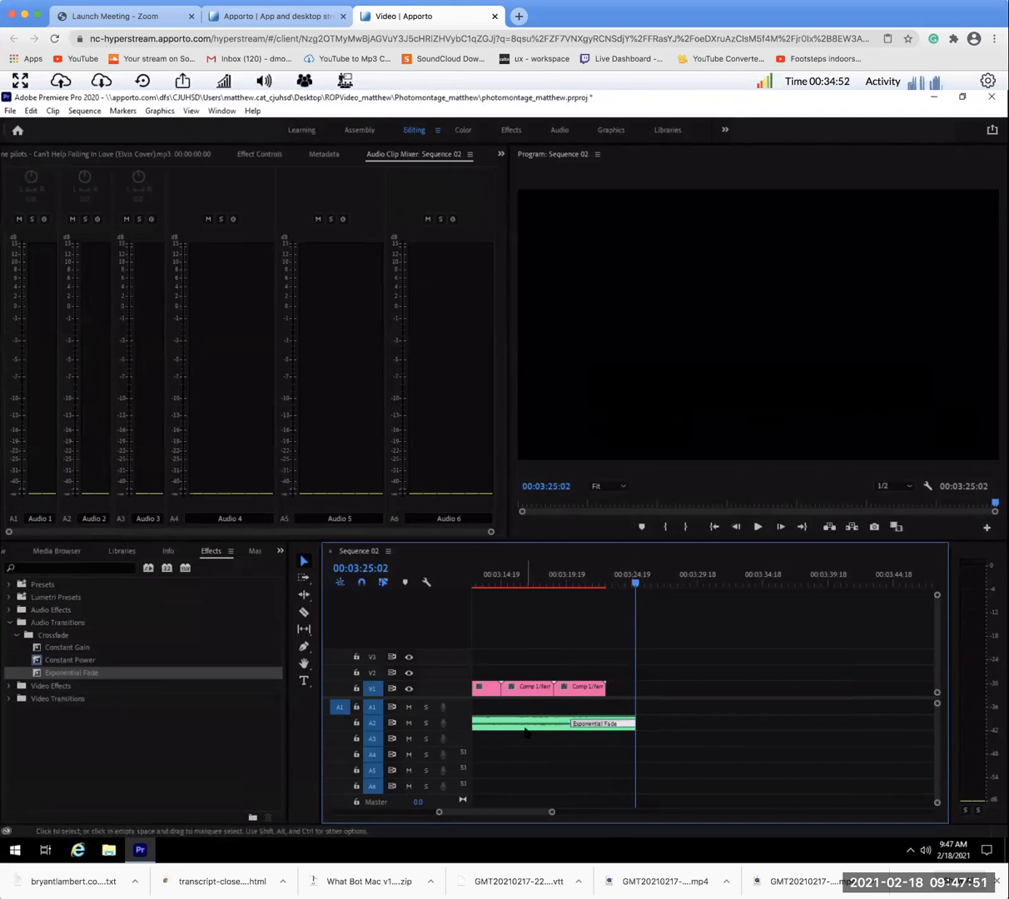
- Open the Imagine Dragons song as the source and compare its loudness by playing from 00:02:19:07 and from 00:02:46:11
left_click_drag(551, 812, 696, 816)
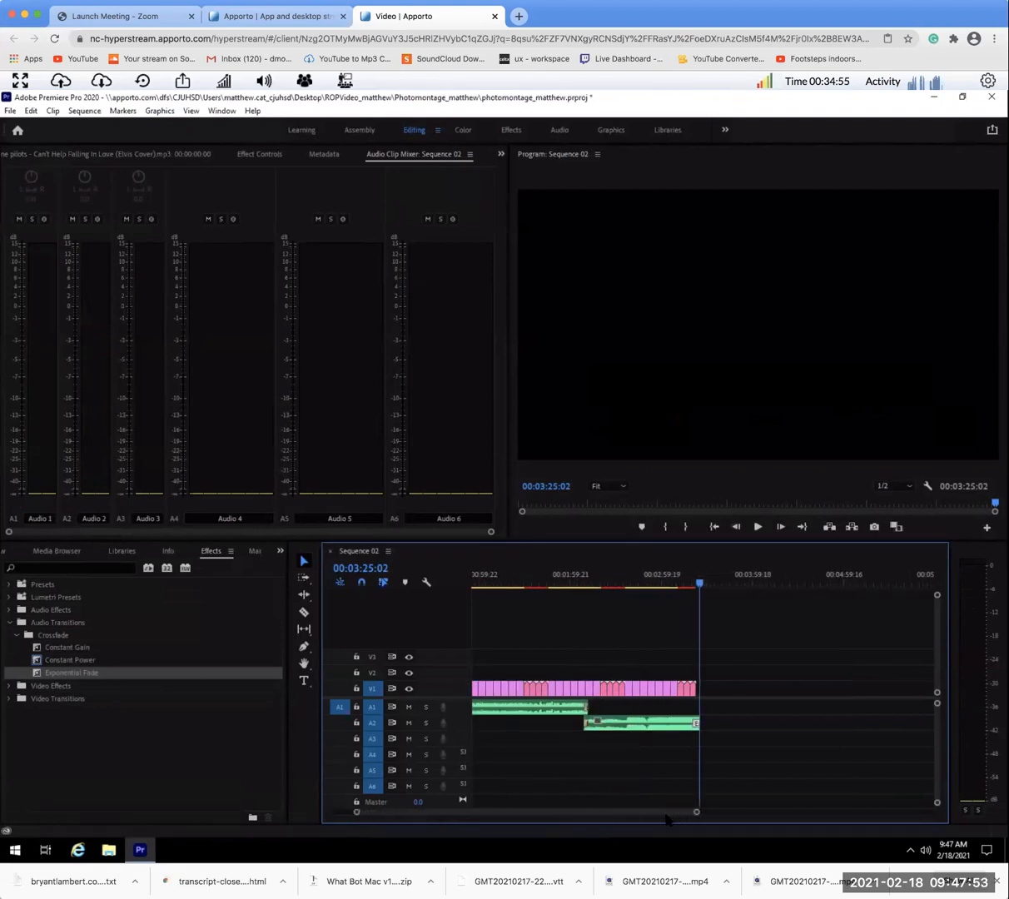
double_click(637, 723)
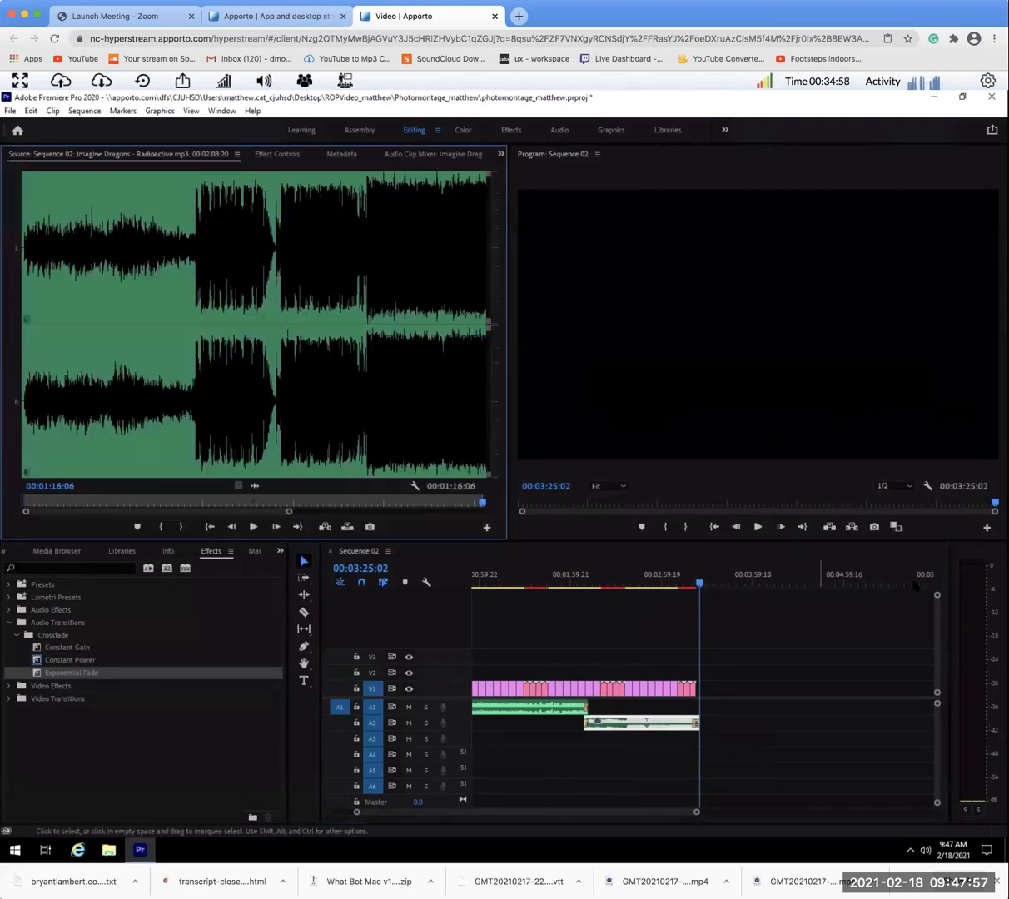
left_click(598, 582)
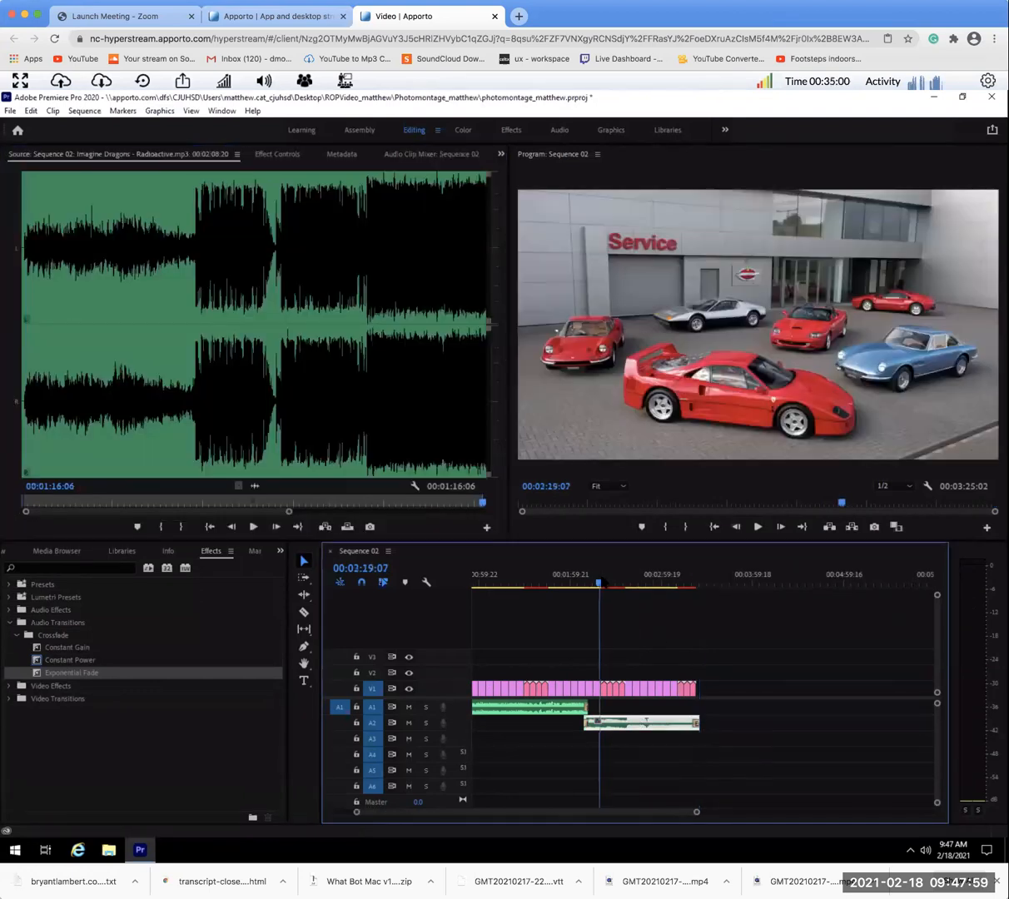
key("space")
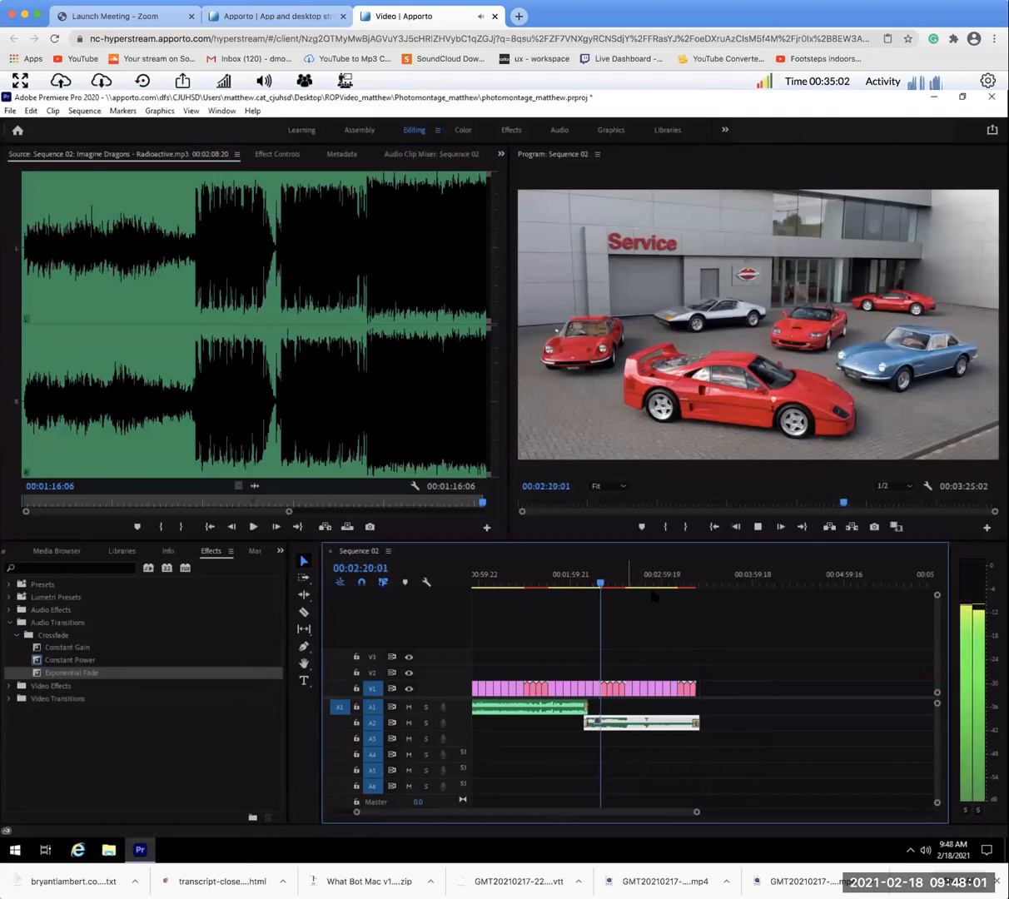
left_click(641, 584)
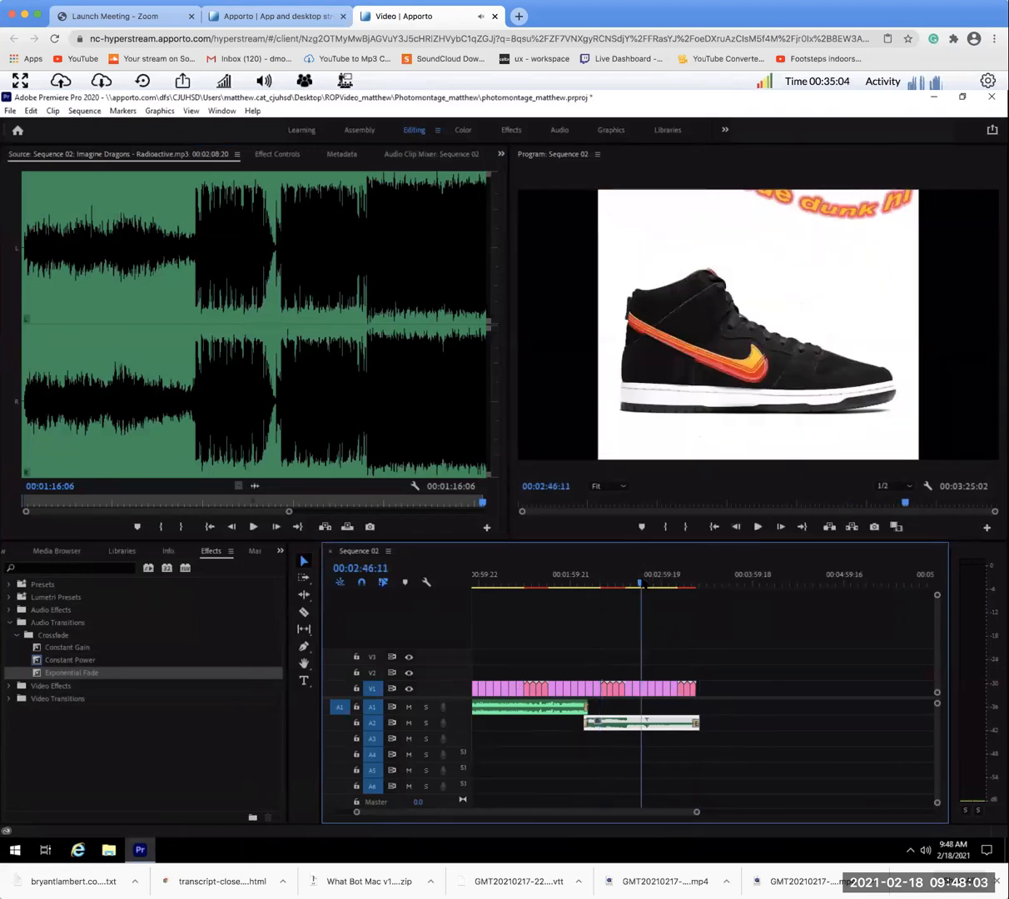
key("space")
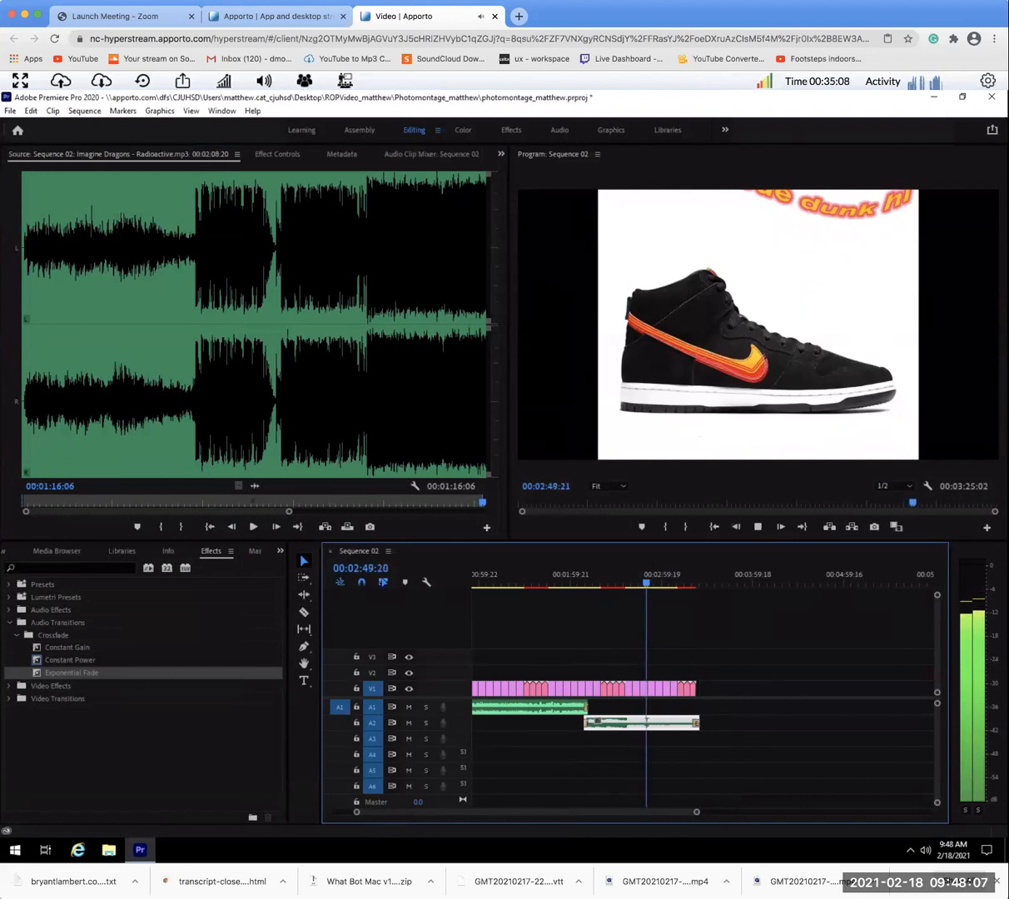
key("space")
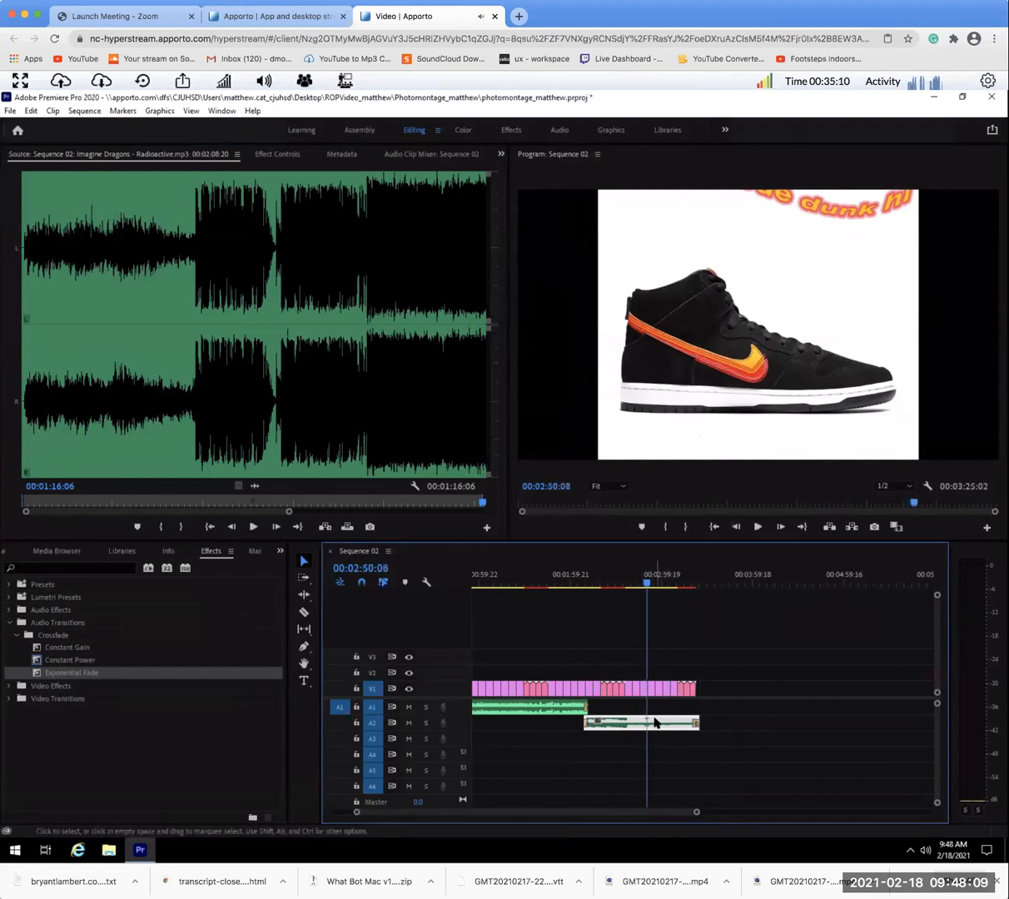
- Lower the Imagine Dragons song's volume to -3.9 dB and play it from 00:02:50:05 and from about 00:03:01:02
left_click(391, 155)
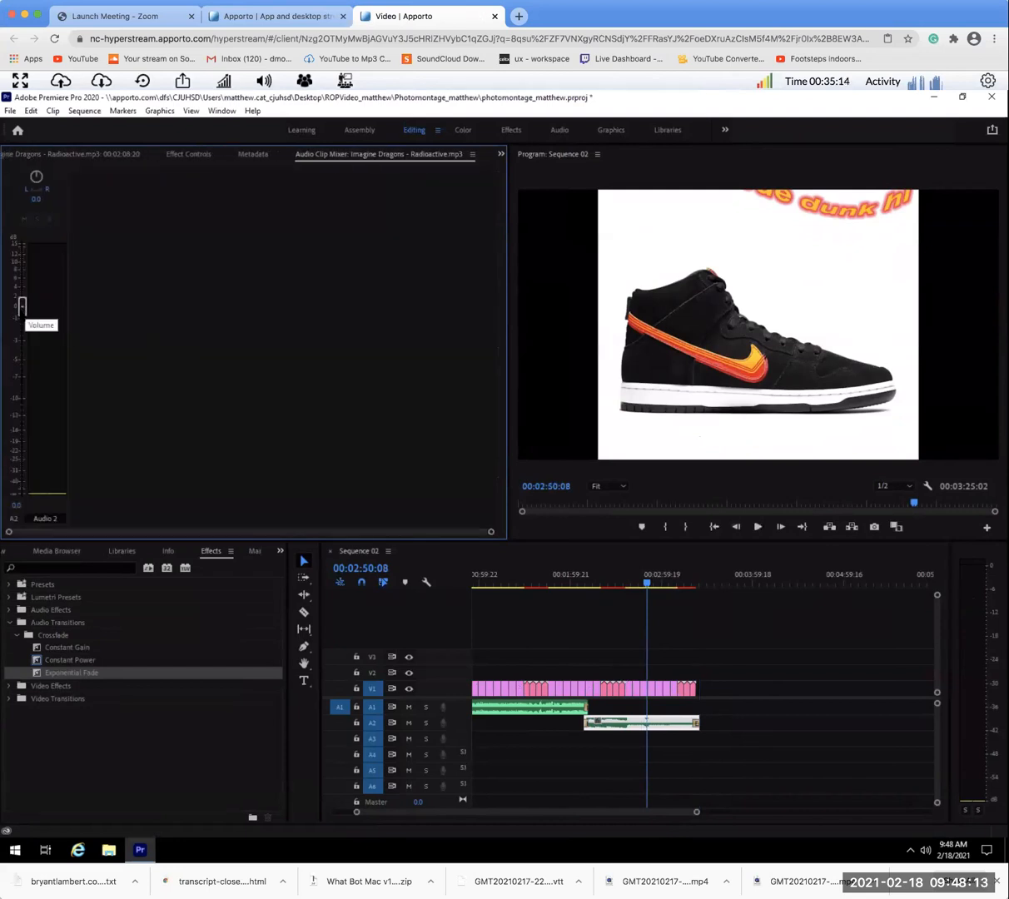
left_click_drag(23, 306, 23, 350)
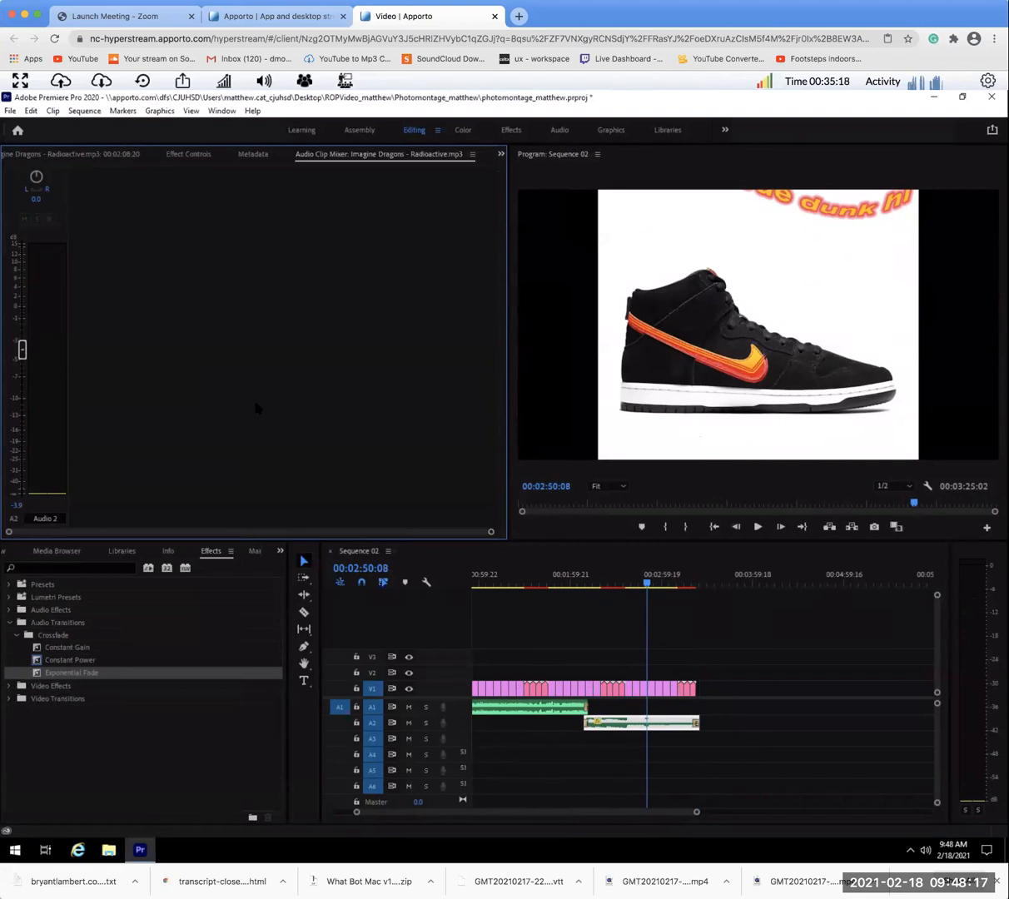
left_click(648, 583)
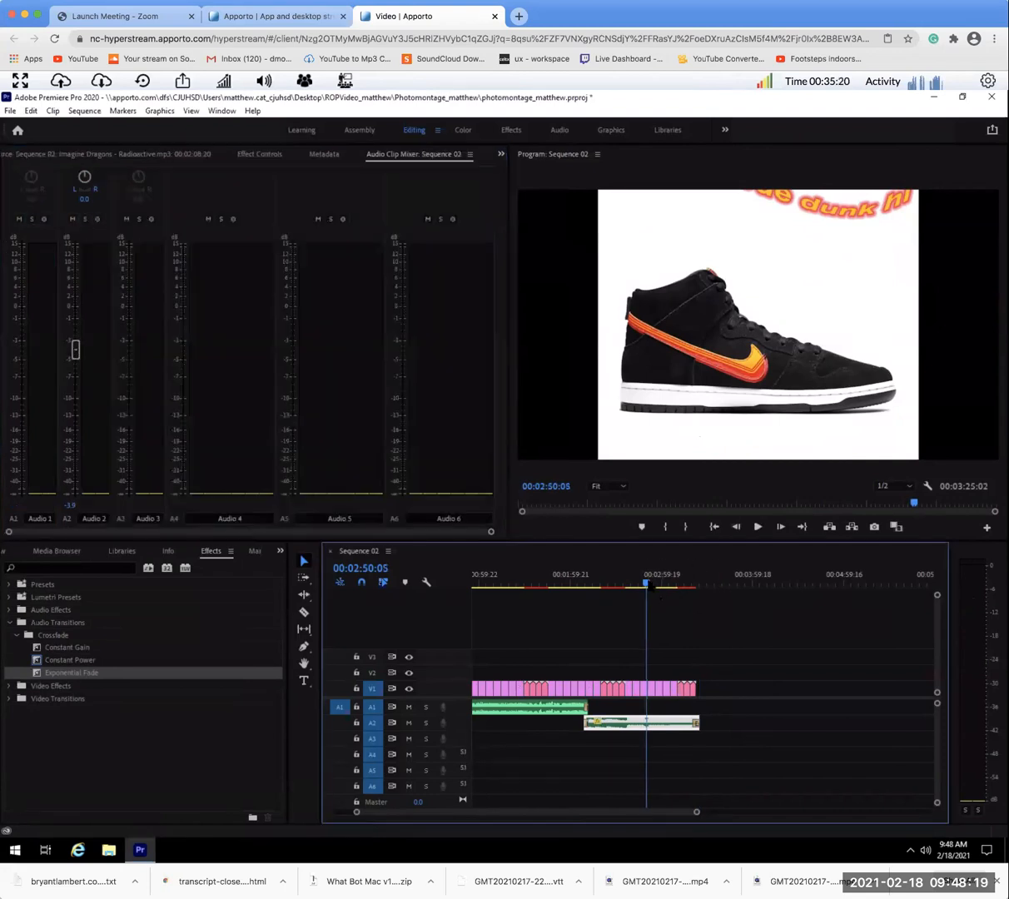
key("space")
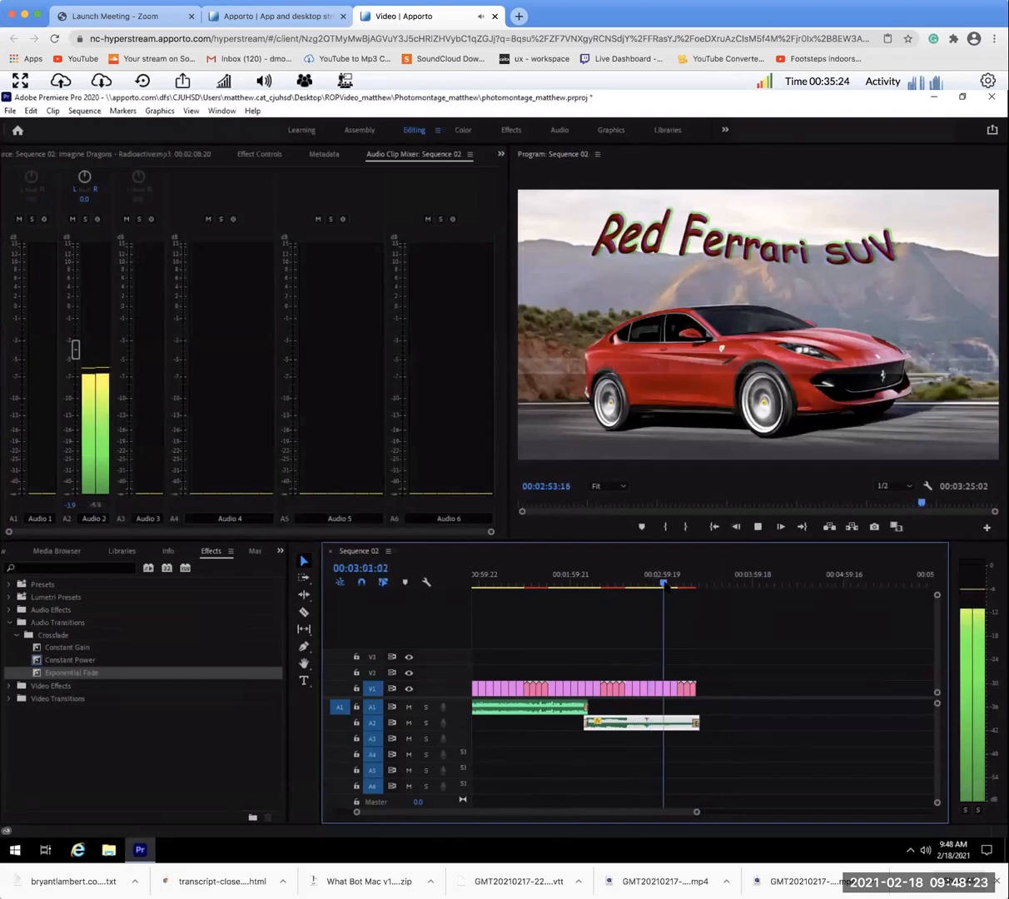
key("space")
key("space")
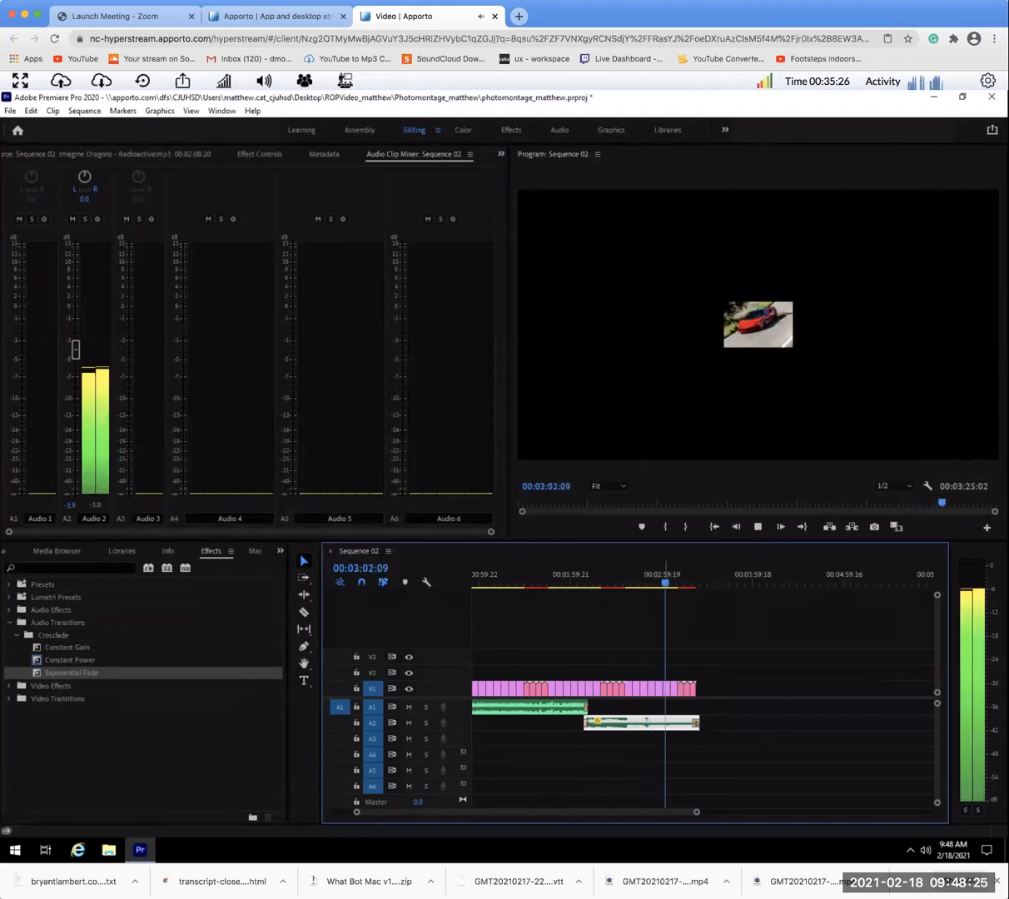
key("space")
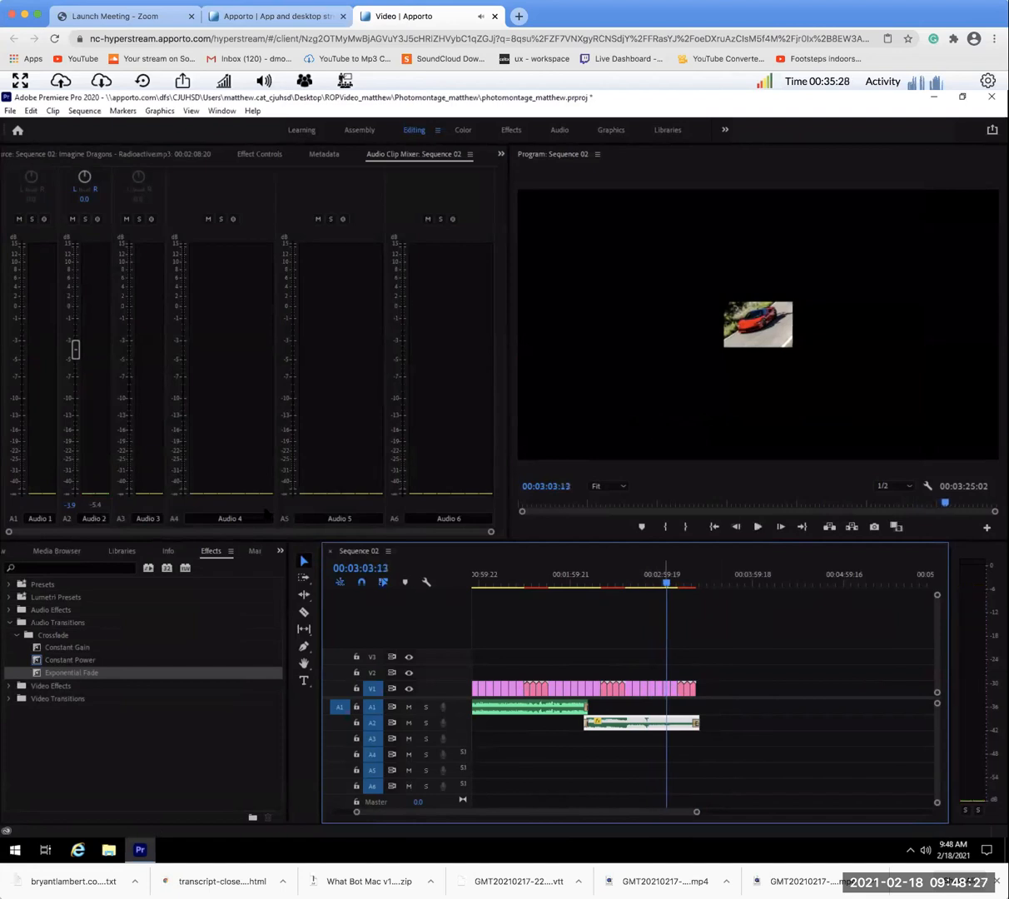
- Lower the Imagine Dragons song's volume to -5.9 dB and play it from 00:02:55:05
double_click(628, 723)
left_click(431, 154)
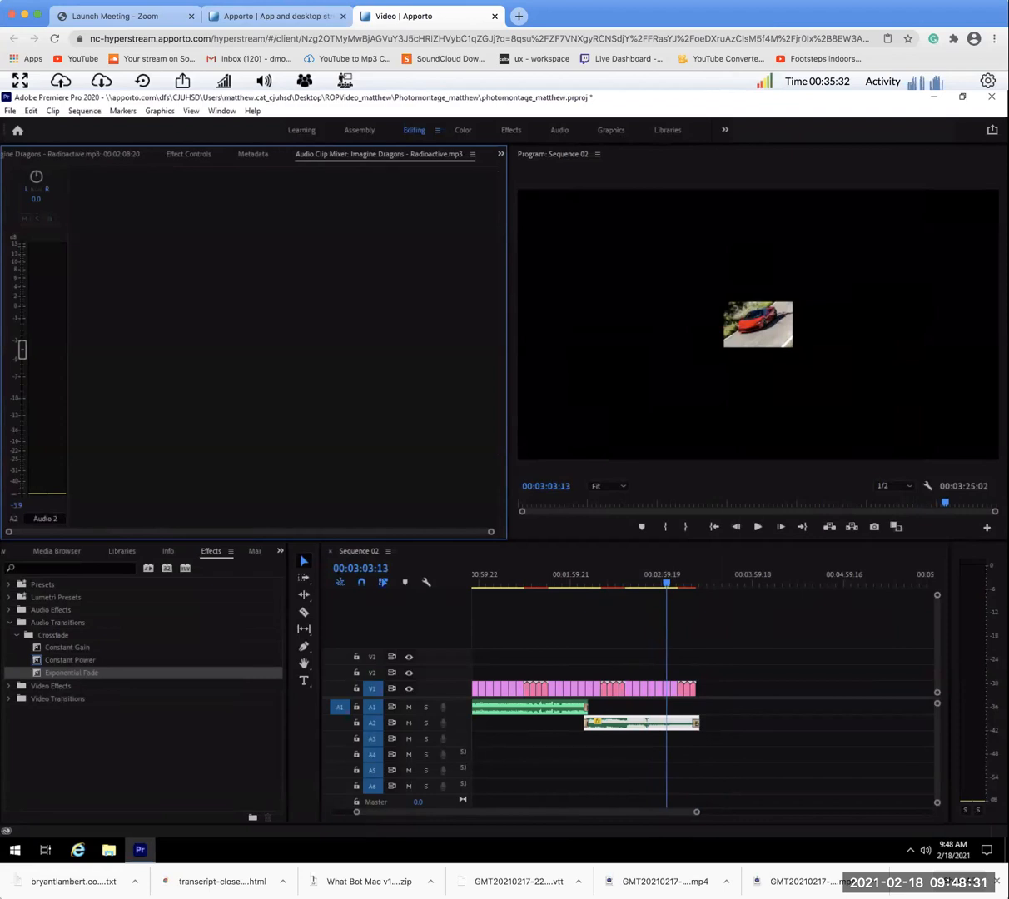
left_click_drag(27, 355, 23, 366)
left_click(654, 583)
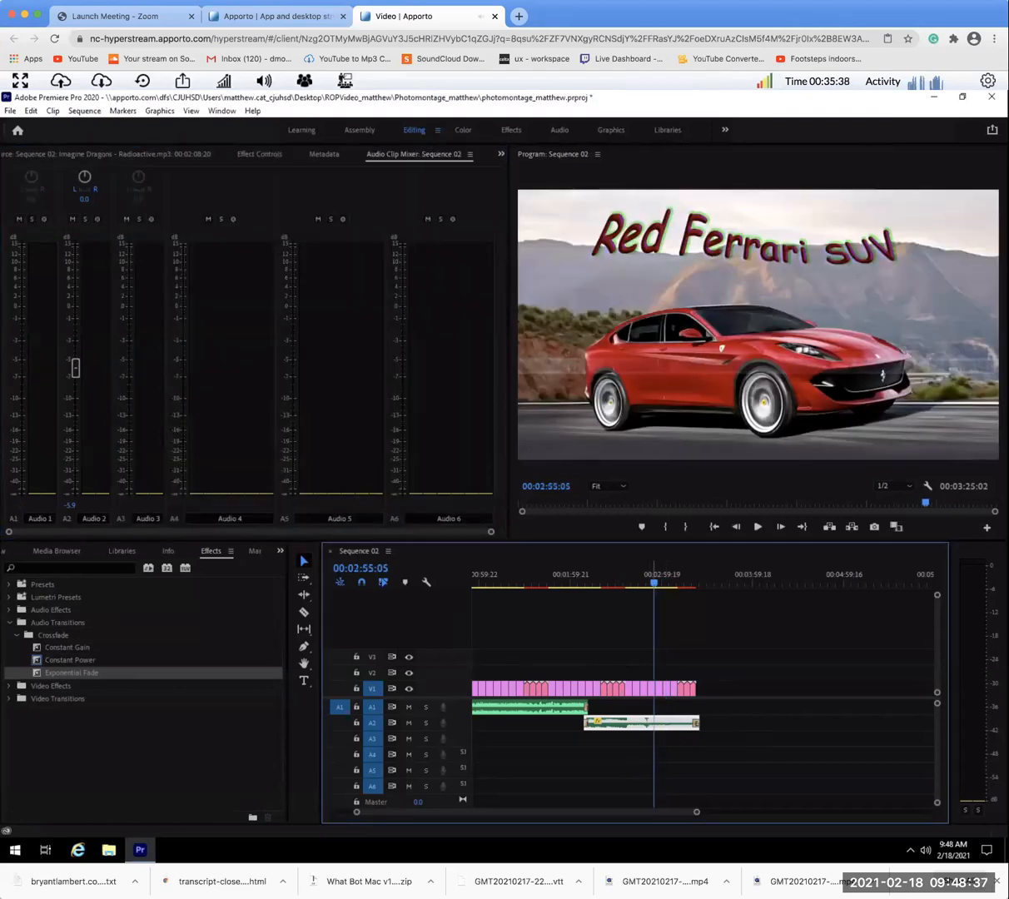
key("space")
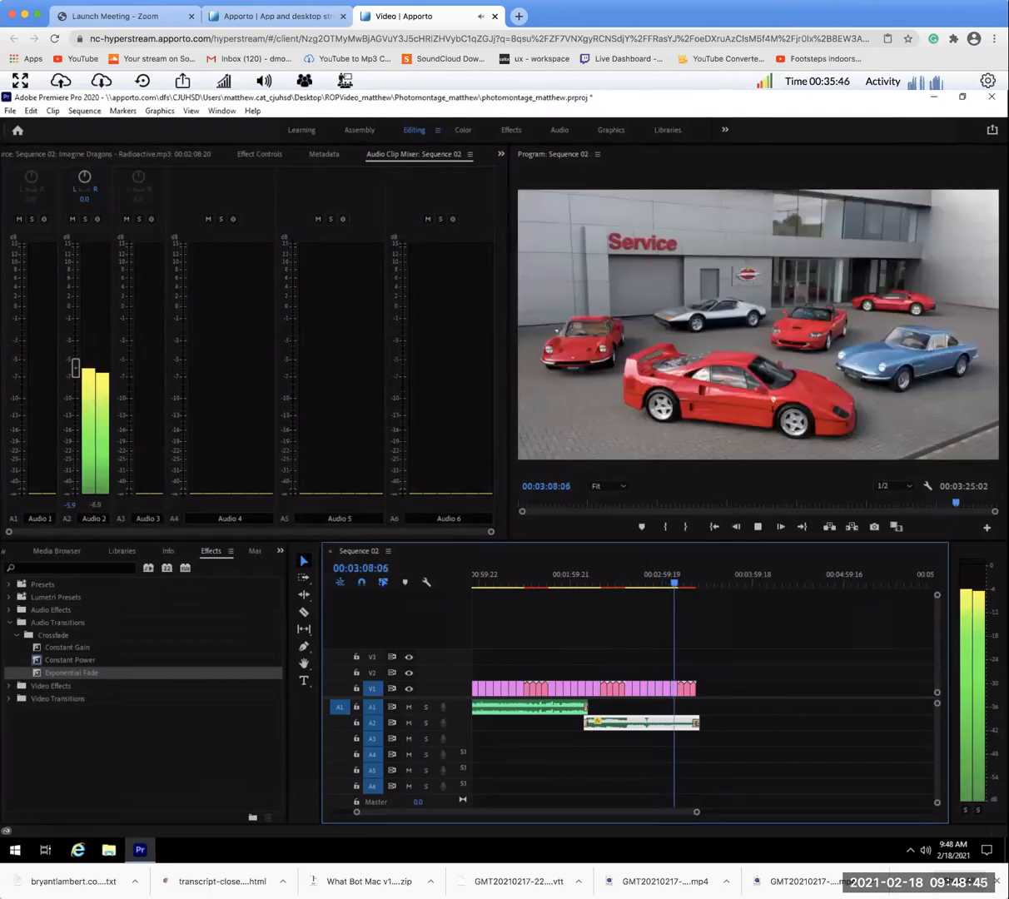
key("space")
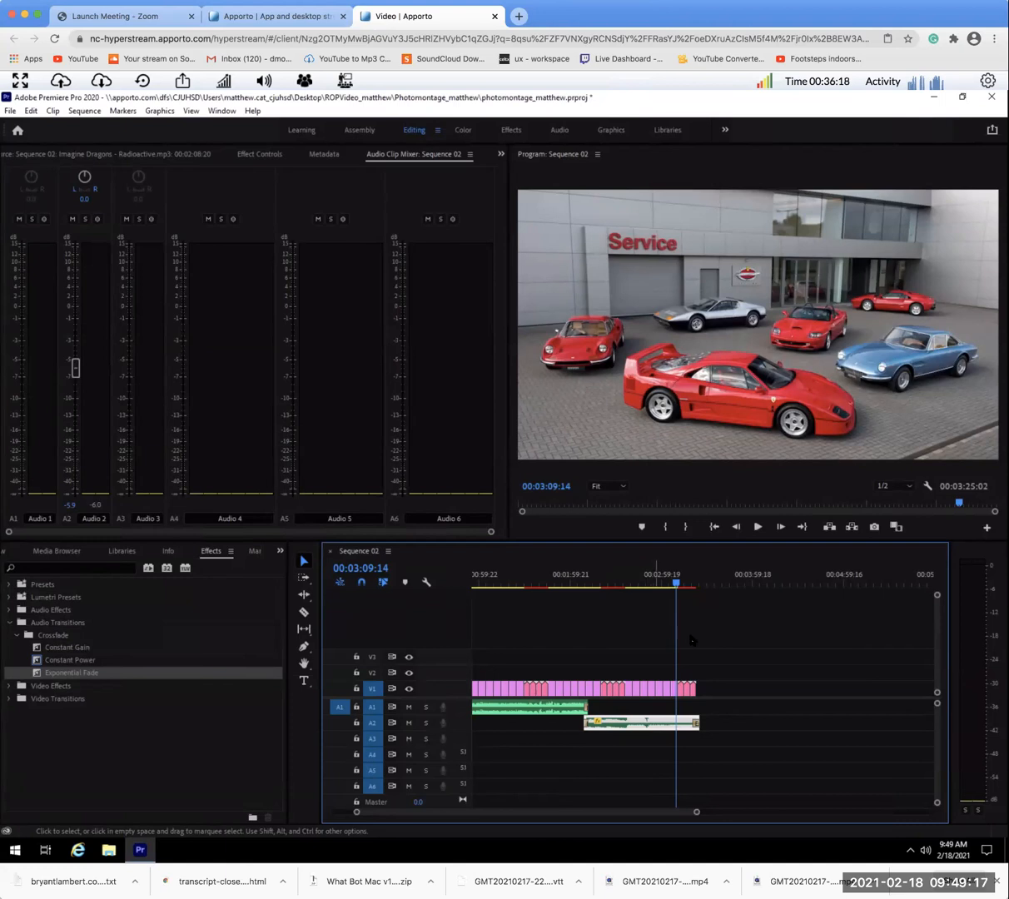
- Move the playhead back to 00:02:43:03 to listen to the Imagine Dragons song again
left_click_drag(676, 582, 636, 584)
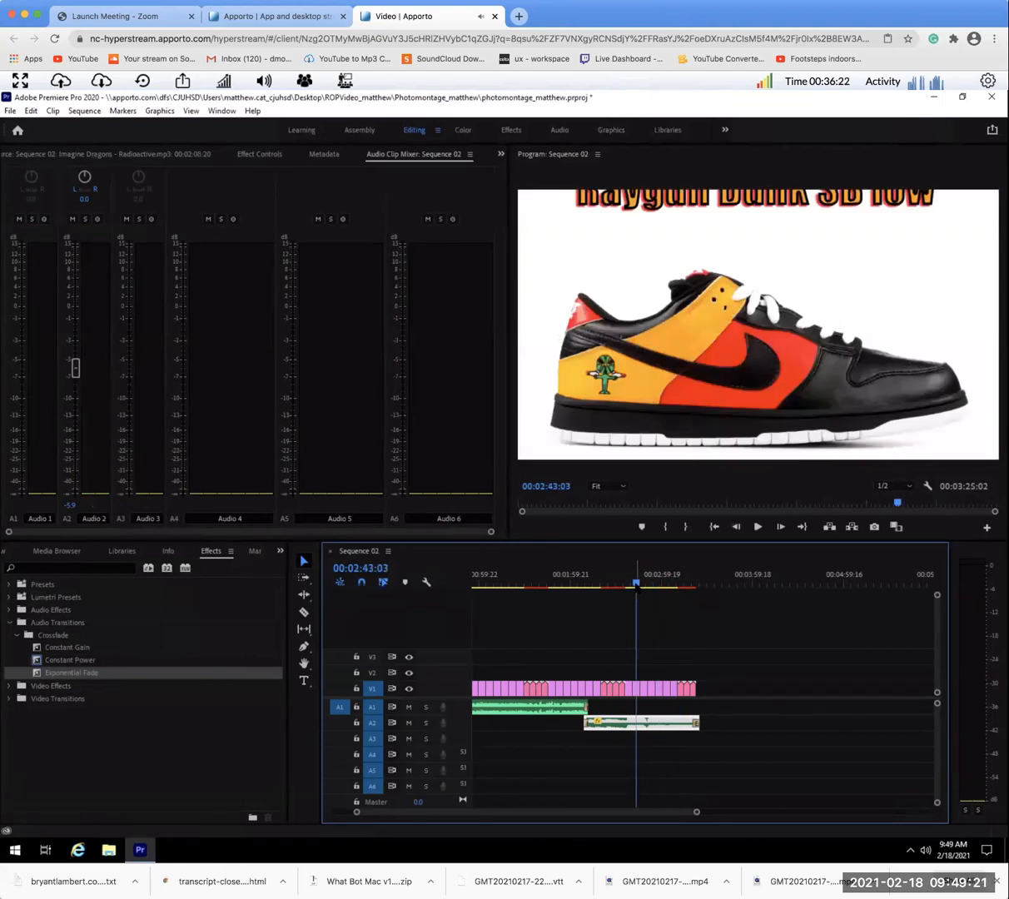